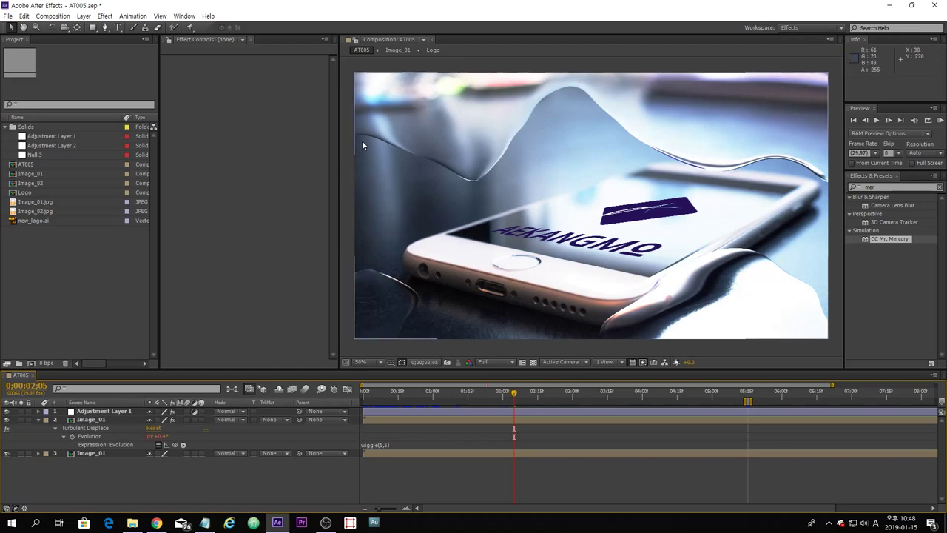
# Step: Scrub through the AT005 composition's timeline to preview the finished liquid distortion
pyautogui.click(428, 389)
pyautogui.click(444, 396)
pyautogui.moveTo(445, 397); pyautogui.dragTo(497, 396)
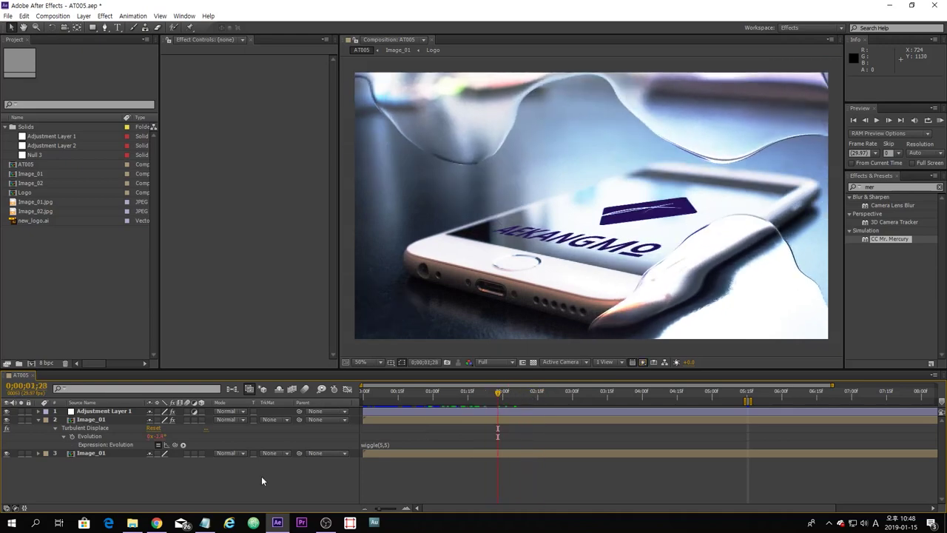
# Step: Create a 1920 x 1080, 10-second composition named Mercury and place the Image_01 composition in it
pyautogui.hotkey('ctrl', 'n')
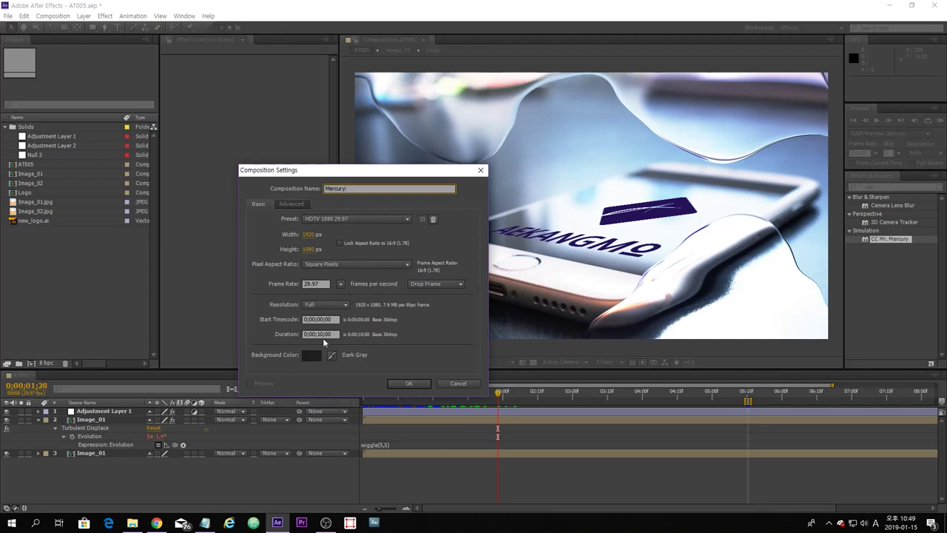
pyautogui.click(409, 383)
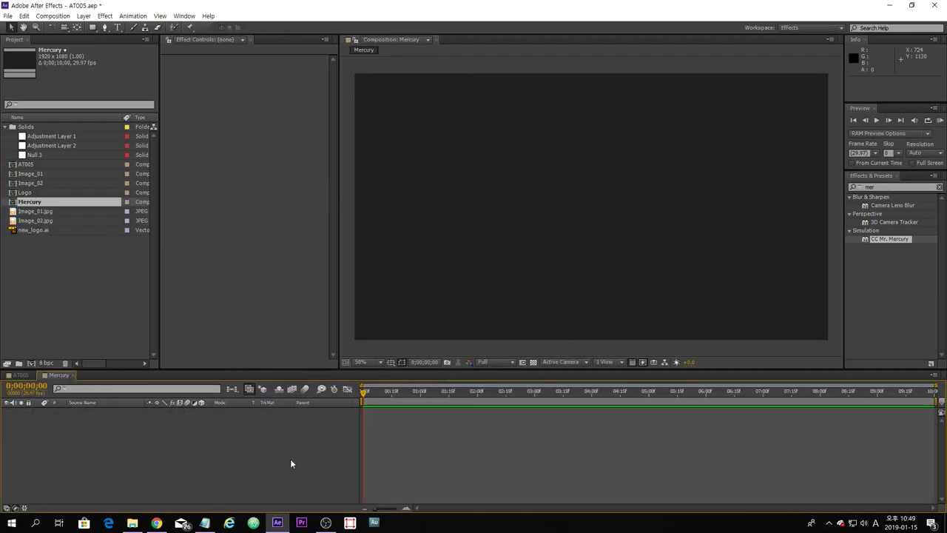
pyautogui.click(42, 279)
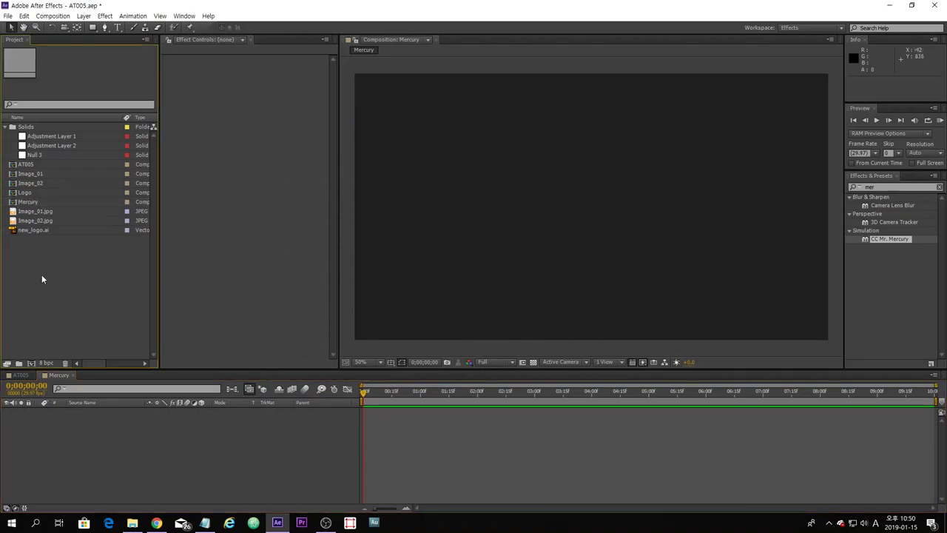
pyautogui.click(39, 174)
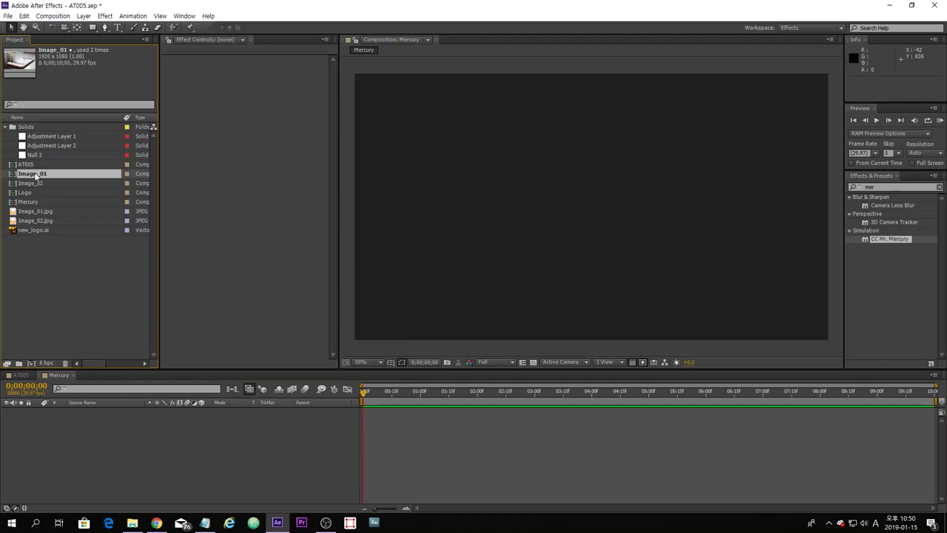
pyautogui.moveTo(42, 176); pyautogui.dragTo(78, 443)
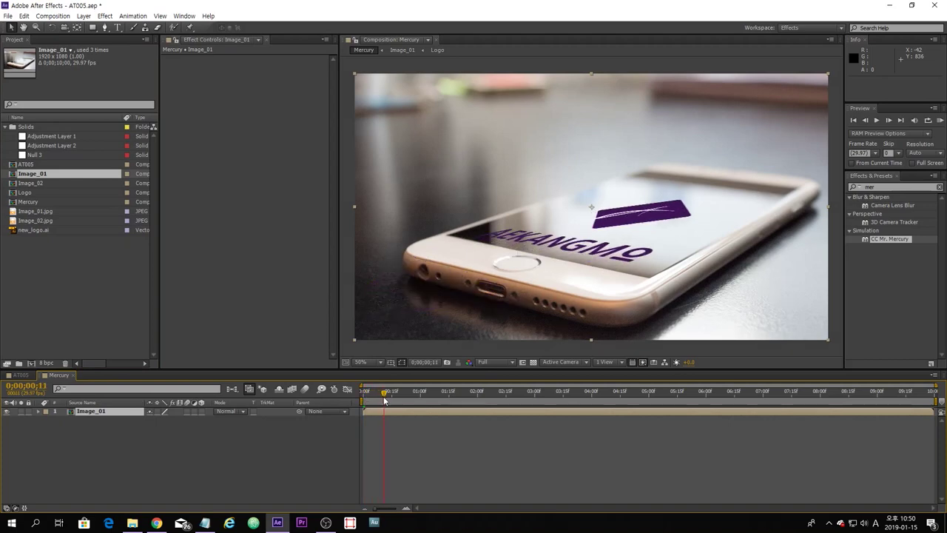
pyautogui.moveTo(362, 398); pyautogui.dragTo(401, 402)
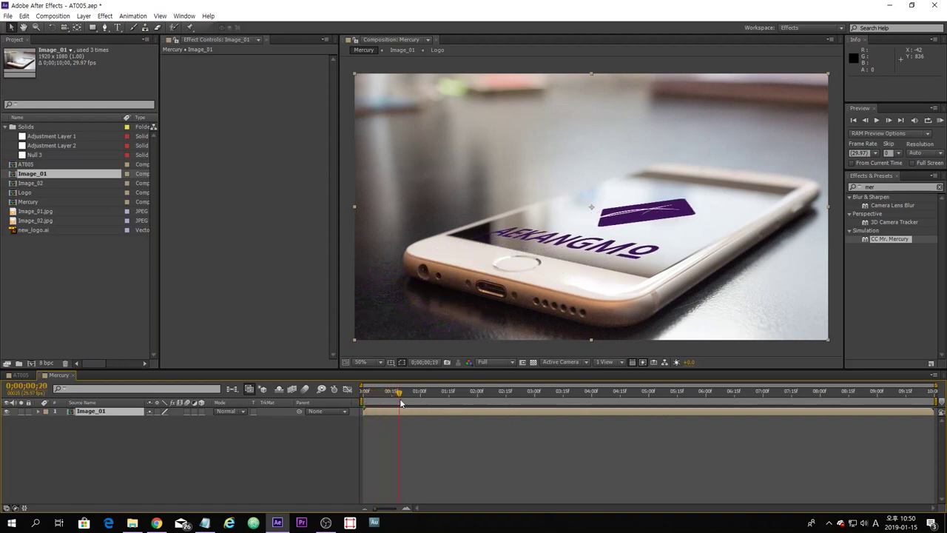
pyautogui.click(246, 452)
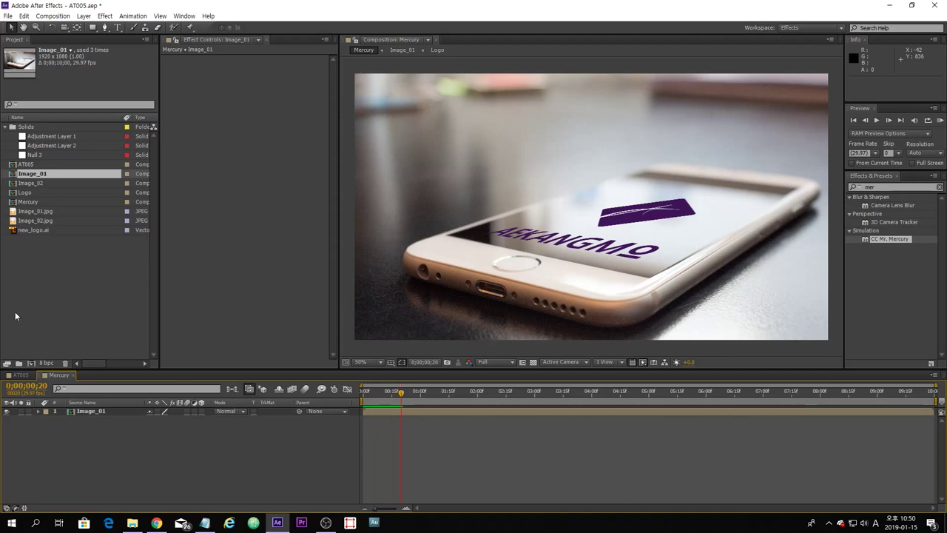
# Step: Apply the CC Mr. Mercury effect to the Image_01 layer in the Mercury composition
pyautogui.click(31, 301)
pyautogui.click(95, 413)
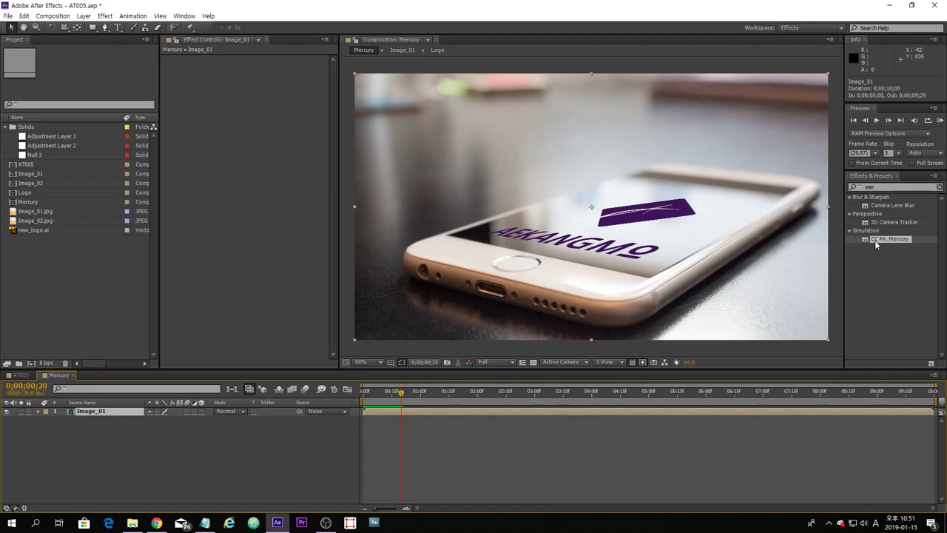
pyautogui.moveTo(895, 239); pyautogui.dragTo(182, 425)
pyautogui.moveTo(92, 420); pyautogui.dragTo(93, 416)
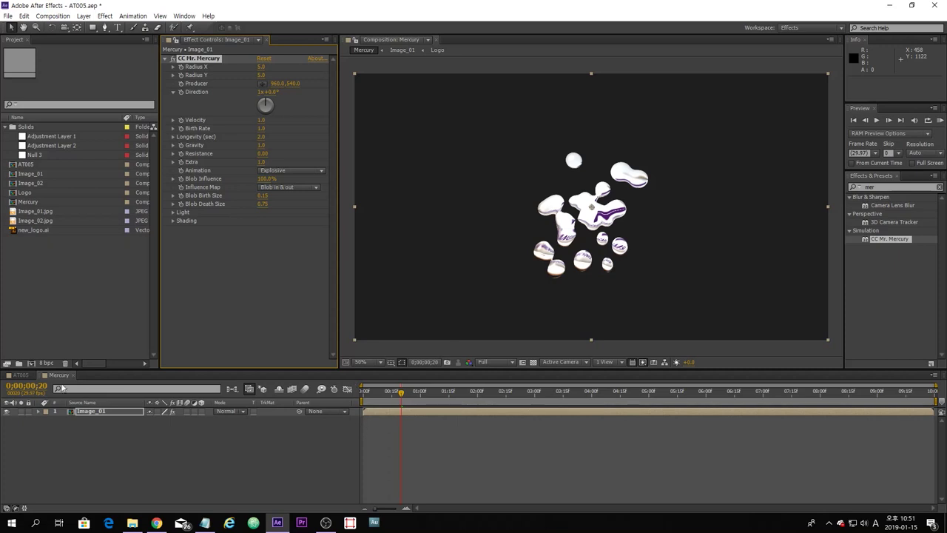
# Step: Add a second Image_01 layer beneath the CC Mr. Mercury layer and scrub the timeline to check the droplets
pyautogui.click(40, 174)
pyautogui.moveTo(42, 176); pyautogui.dragTo(102, 468)
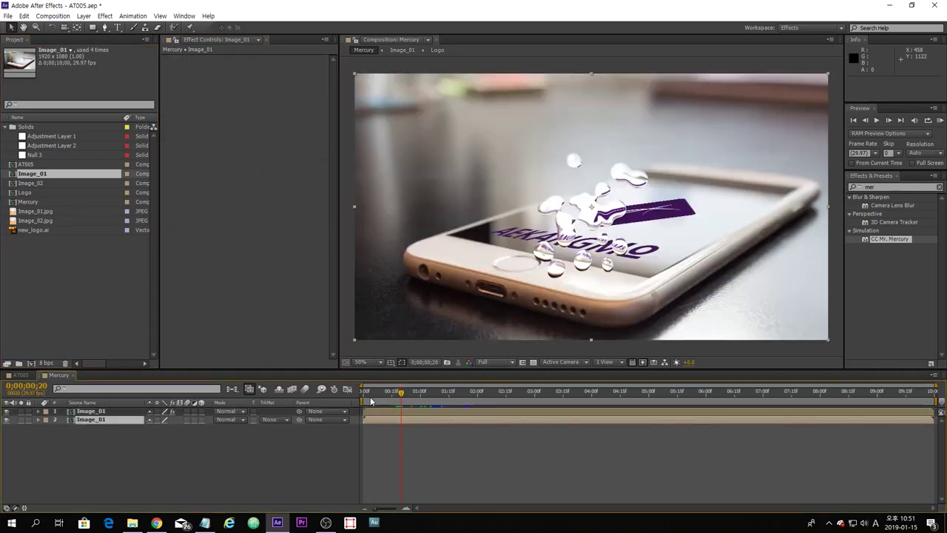
pyautogui.click(371, 396)
pyautogui.moveTo(372, 396); pyautogui.dragTo(442, 411)
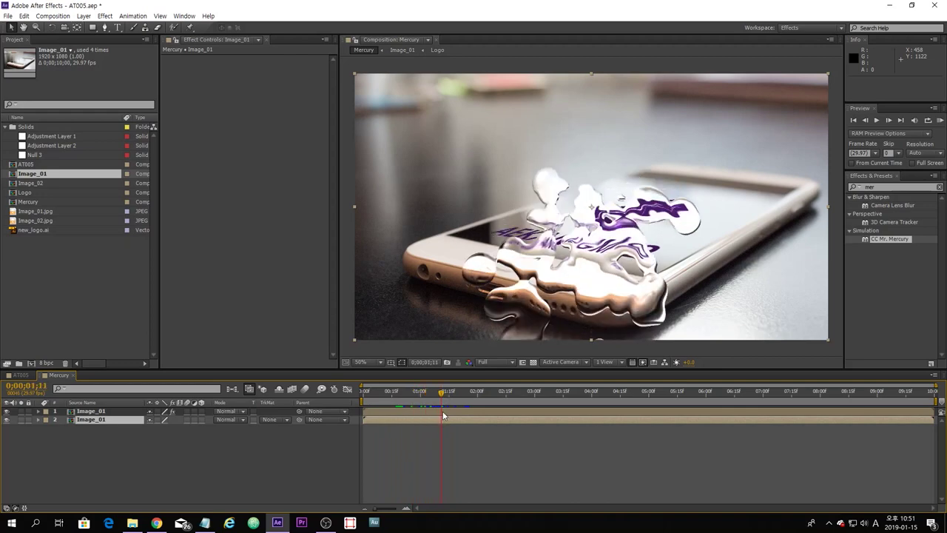
# Step: Set CC Mr. Mercury's Radius X to 144 and Radius Y to 67 on the upper Image_01 layer
pyautogui.click(91, 411)
pyautogui.moveTo(419, 392); pyautogui.dragTo(439, 398)
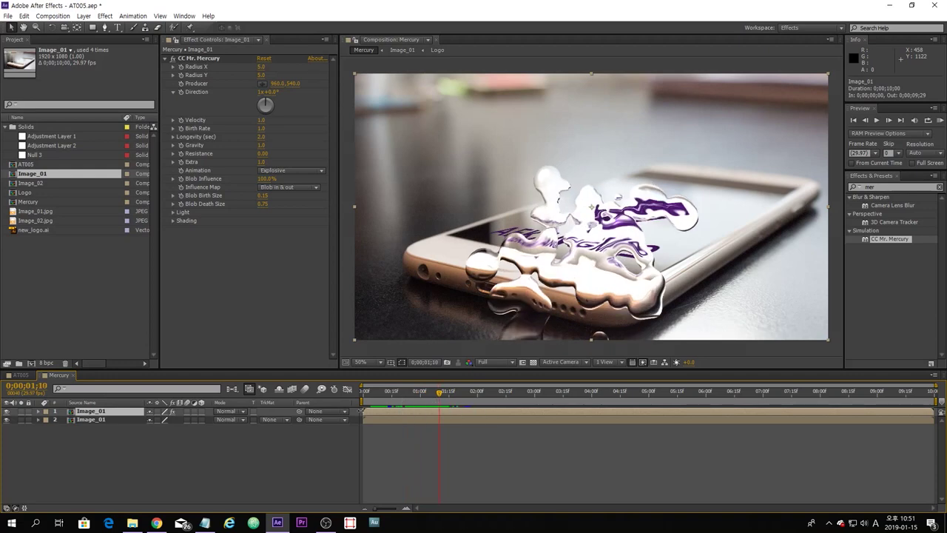
pyautogui.click(289, 441)
pyautogui.click(233, 261)
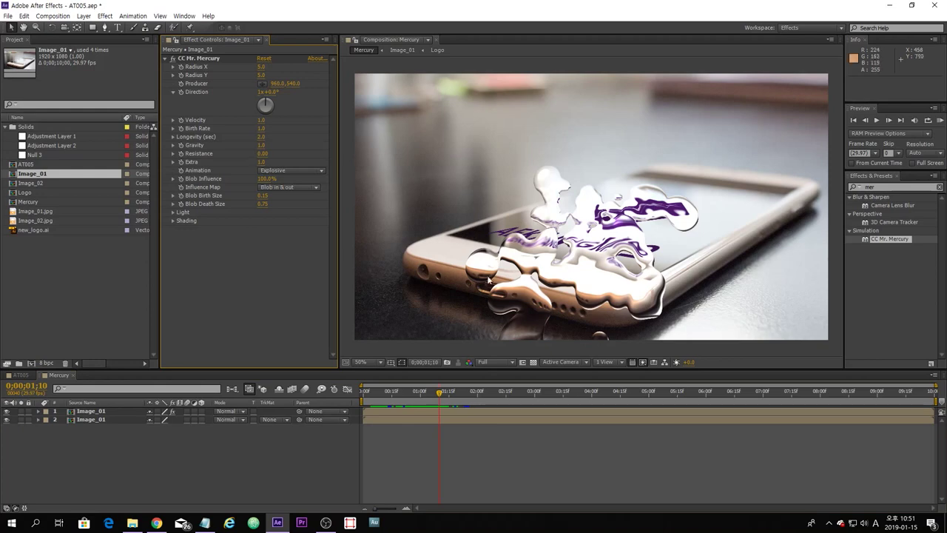
pyautogui.click(423, 393)
pyautogui.moveTo(423, 392); pyautogui.dragTo(437, 393)
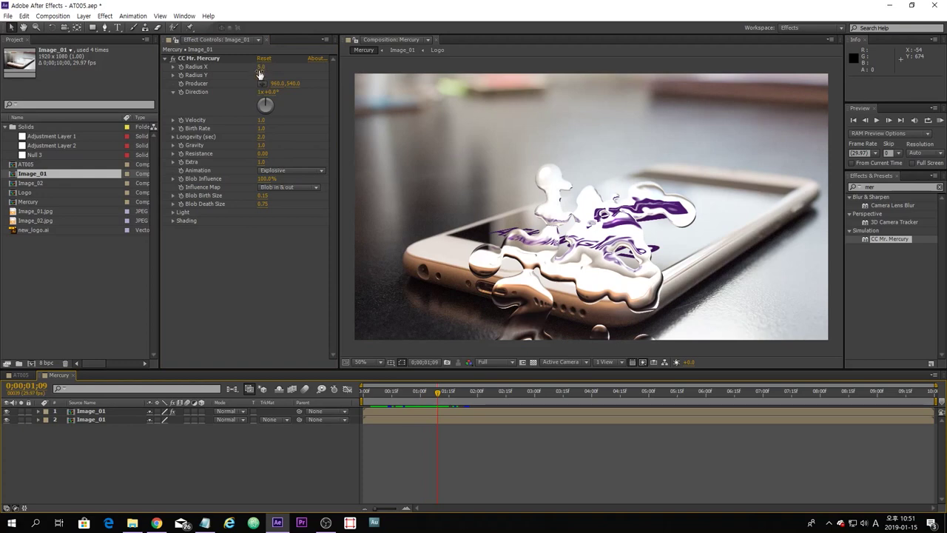
pyautogui.moveTo(260, 66); pyautogui.dragTo(303, 85)
pyautogui.moveTo(441, 396)
pyautogui.mouseDown()
pyautogui.moveTo(464, 399)
pyautogui.moveTo(434, 401)
pyautogui.mouseUp()
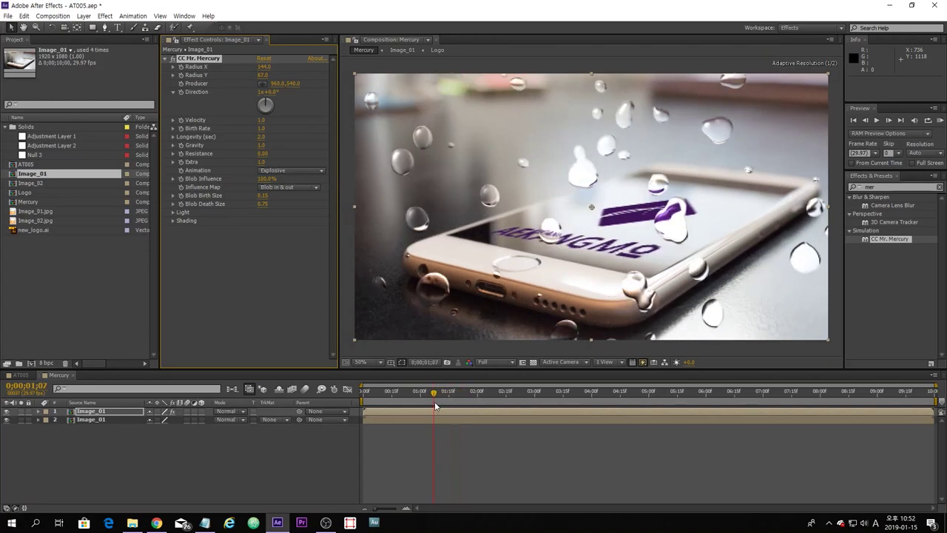
# Step: Set the composition's preview resolution to Quarter and play back the droplet animation
pyautogui.click(494, 362)
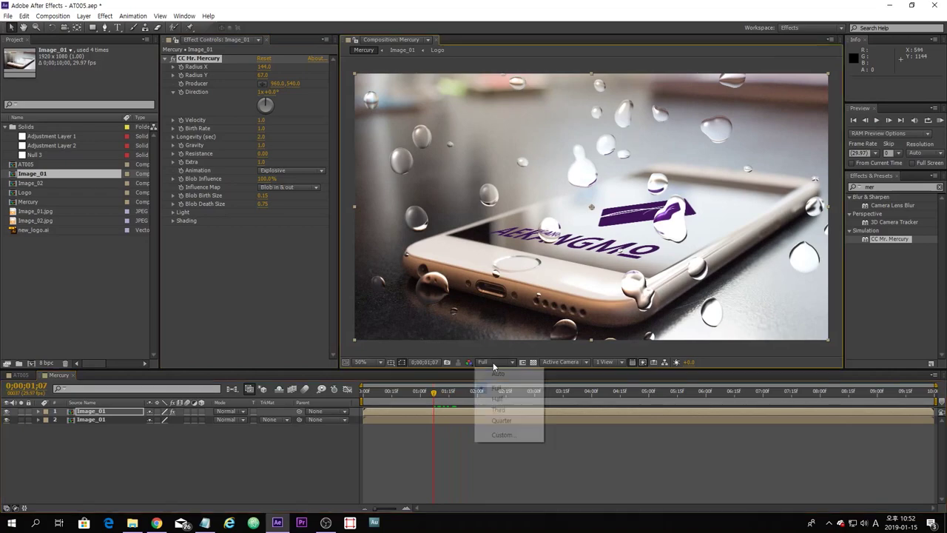
pyautogui.click(497, 421)
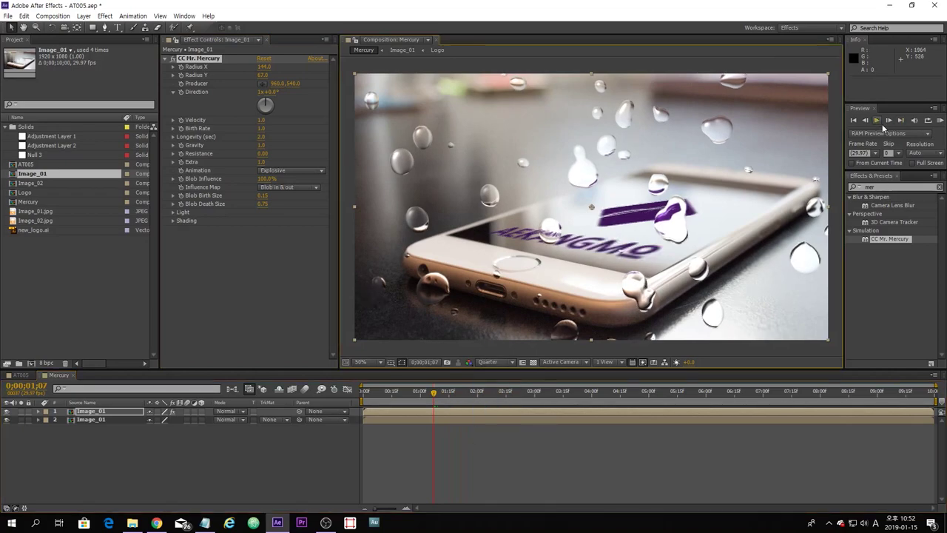
pyautogui.click(878, 122)
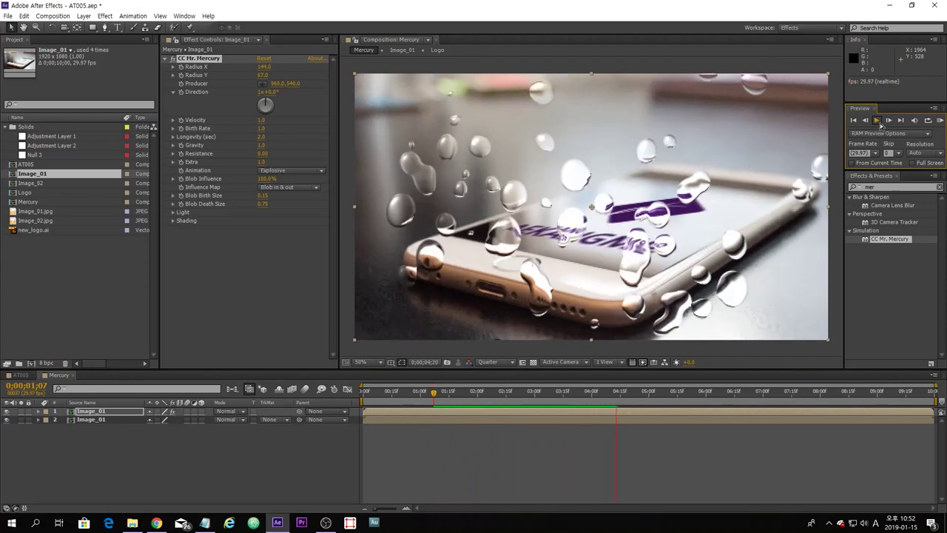
pyautogui.click(880, 122)
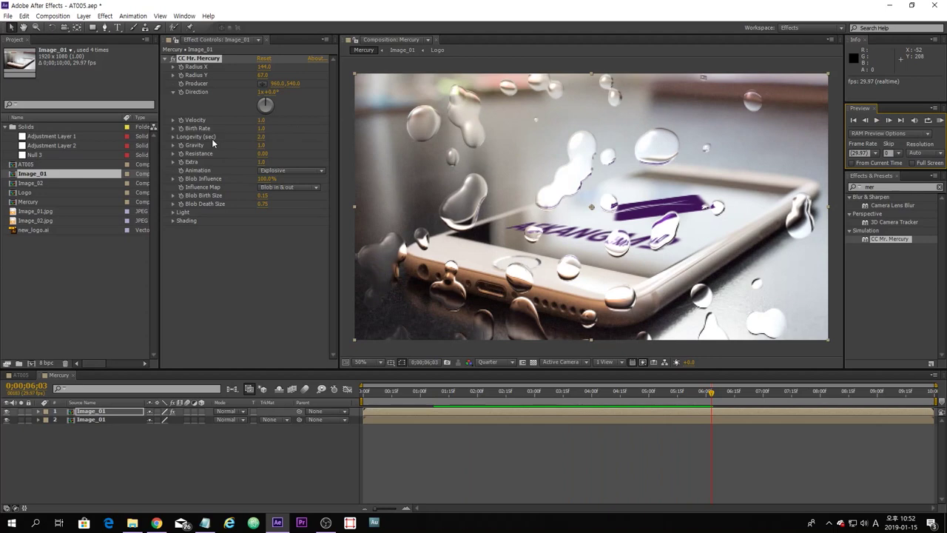
# Step: Set CC Mr. Mercury's Resistance to 5 and preview the droplet motion over the timeline
pyautogui.moveTo(262, 153)
pyautogui.mouseDown()
pyautogui.moveTo(320, 155)
pyautogui.moveTo(276, 157)
pyautogui.mouseUp()
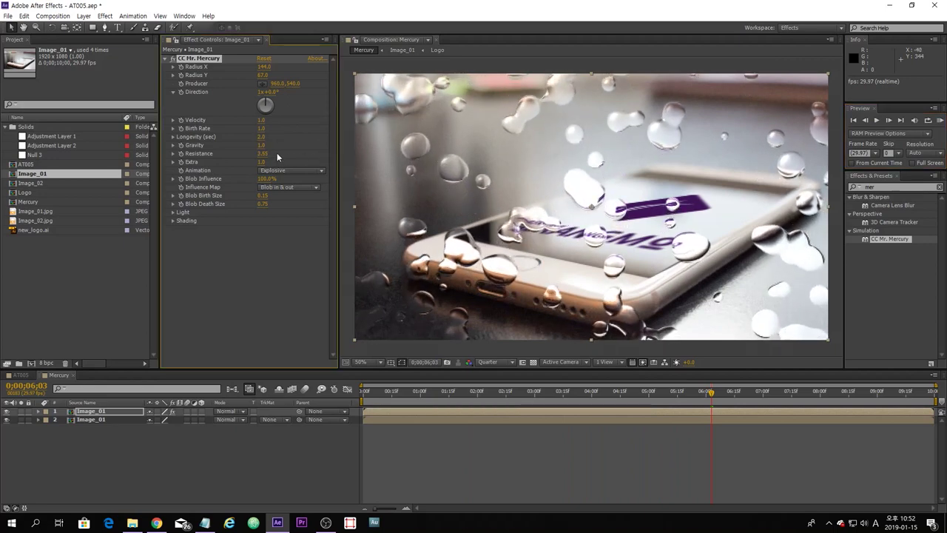
pyautogui.click(264, 154)
pyautogui.write('5')
pyautogui.press('Return')
pyautogui.click(876, 120)
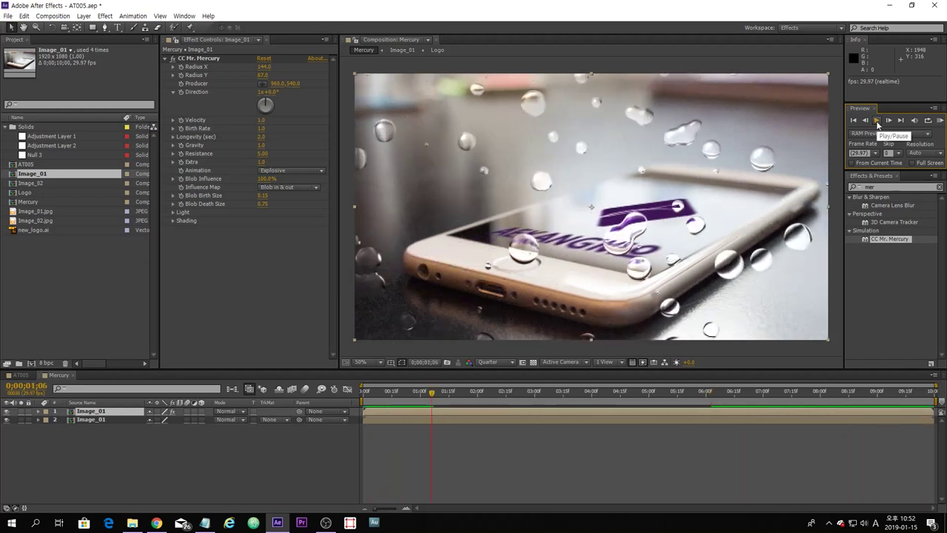
pyautogui.moveTo(432, 398); pyautogui.dragTo(531, 412)
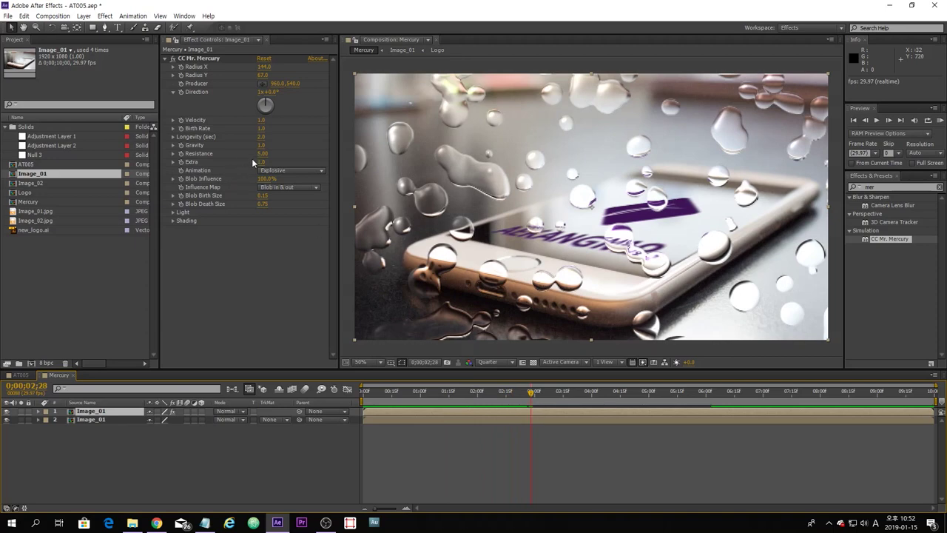
# Step: Undo the last value change and set the effect's Longevity to 3.2 seconds, checking the droplets along the timeline
pyautogui.hotkey('ctrl', 'z')
pyautogui.moveTo(506, 398); pyautogui.dragTo(533, 406)
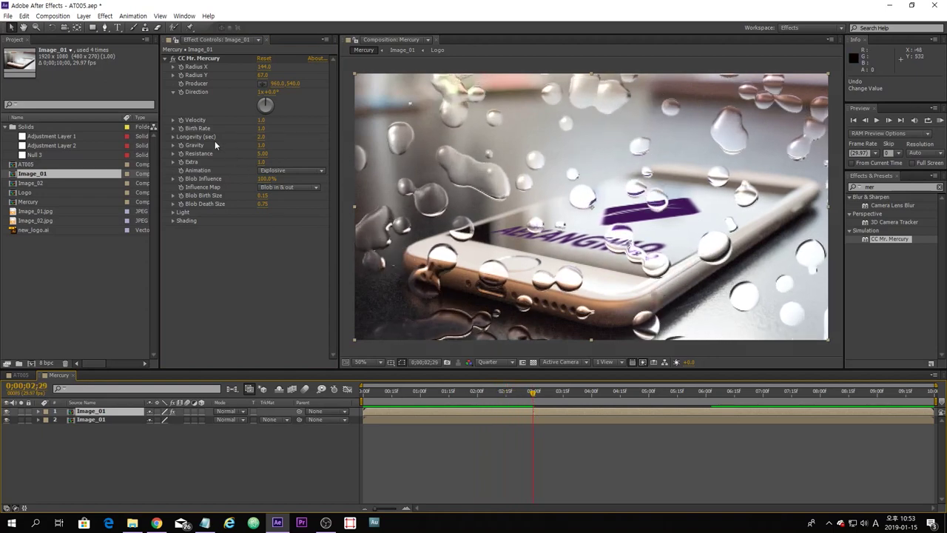
pyautogui.moveTo(261, 137); pyautogui.dragTo(281, 139)
pyautogui.moveTo(459, 397); pyautogui.dragTo(596, 429)
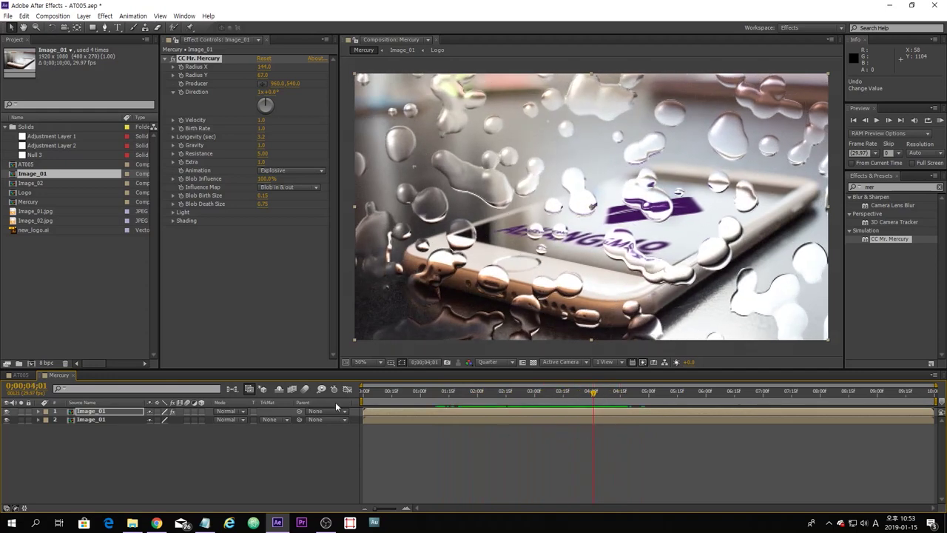
pyautogui.click(271, 301)
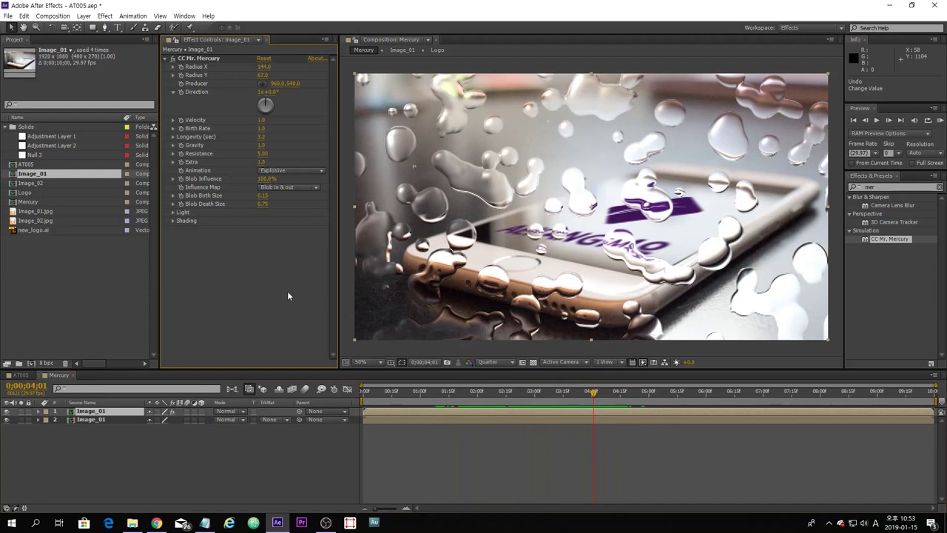
pyautogui.moveTo(504, 389); pyautogui.dragTo(584, 411)
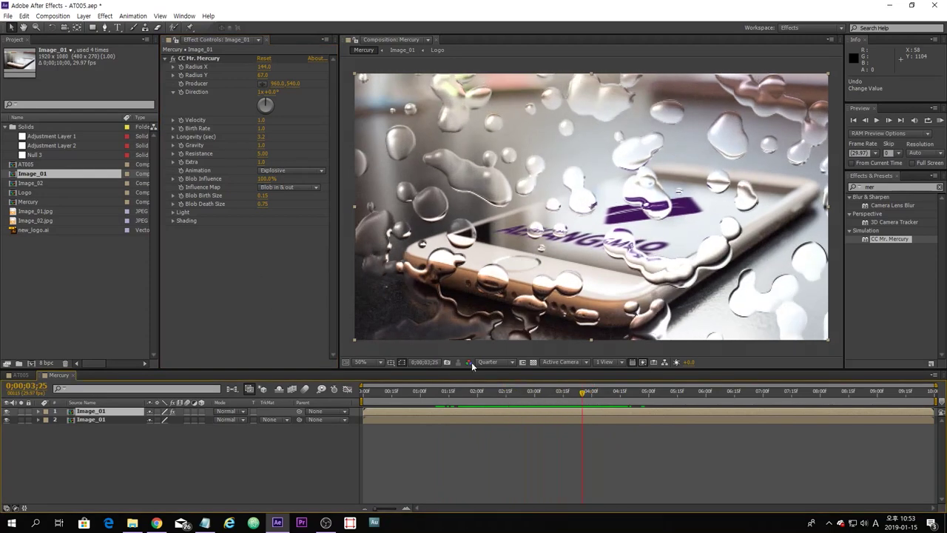
# Step: Change CC Mr. Mercury's Animation type to Fire and scrub the timeline to check it
pyautogui.click(303, 172)
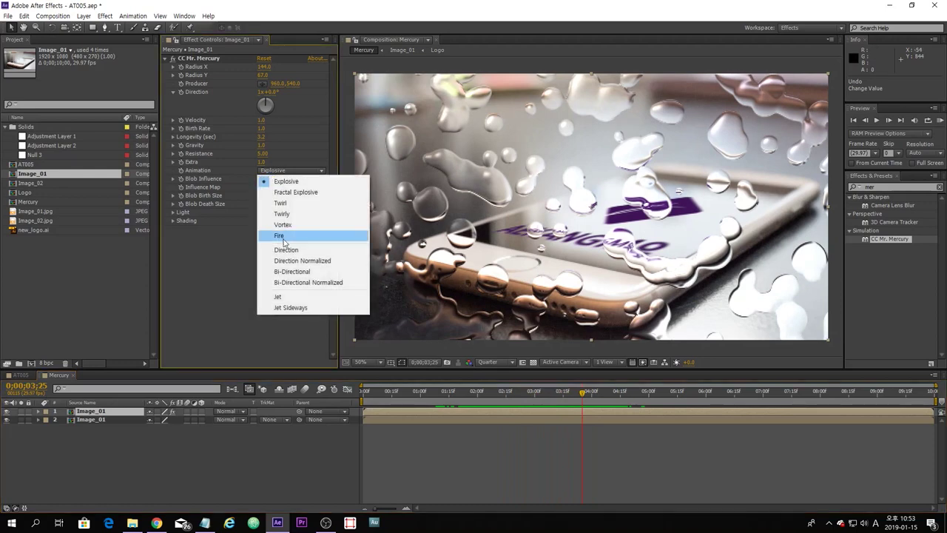
pyautogui.click(285, 238)
pyautogui.moveTo(488, 399); pyautogui.dragTo(626, 412)
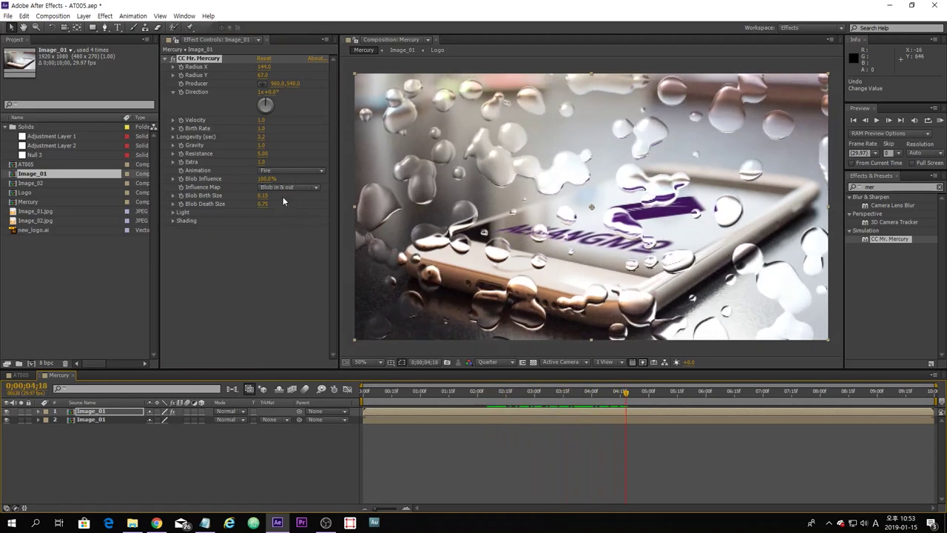
# Step: Set the effect's Resistance to 0, and play and scrub the timeline to preview the droplets
pyautogui.click(261, 155)
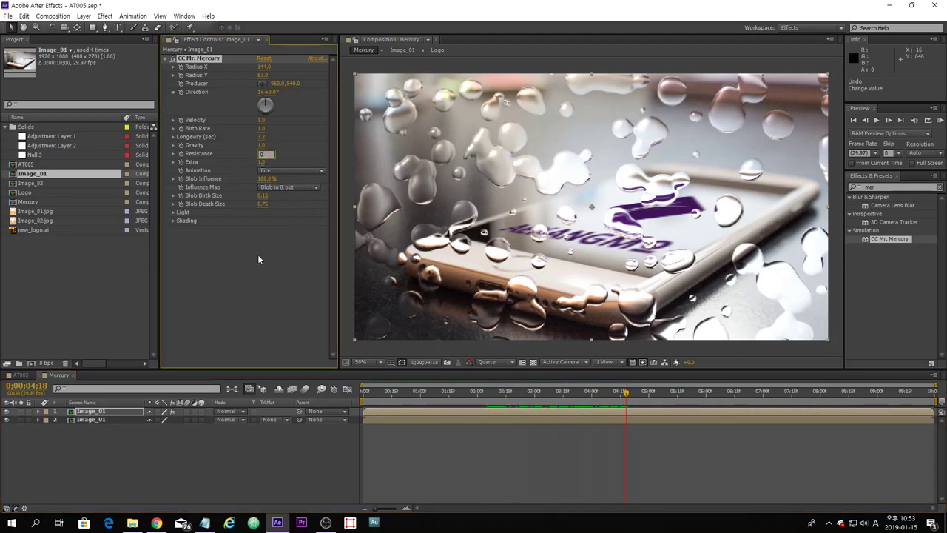
pyautogui.write('0')
pyautogui.press('Return')
pyautogui.click(877, 121)
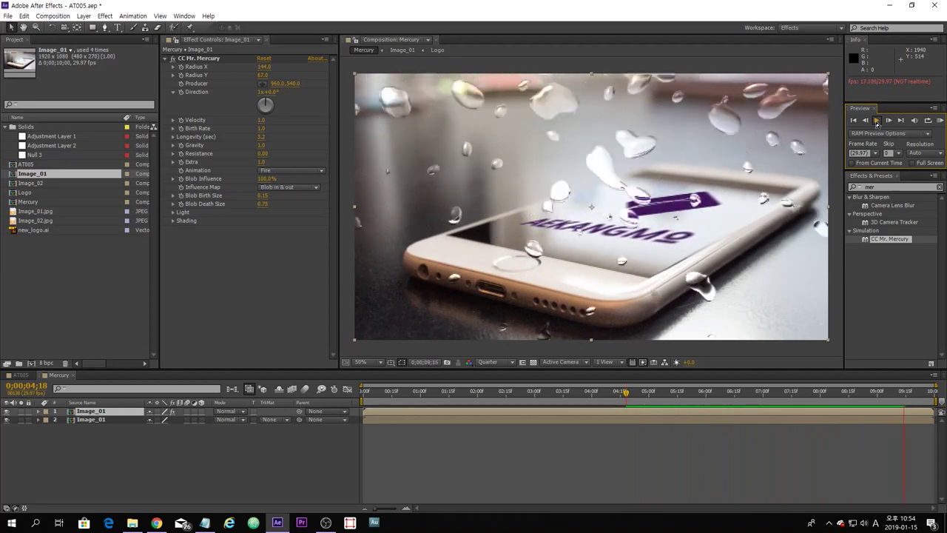
pyautogui.click(877, 121)
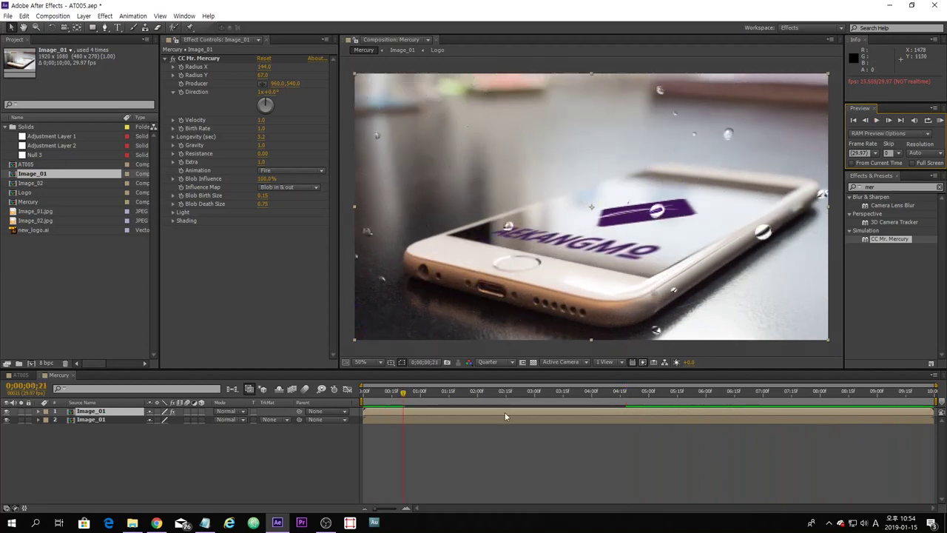
pyautogui.click(436, 407)
pyautogui.moveTo(436, 407); pyautogui.dragTo(475, 415)
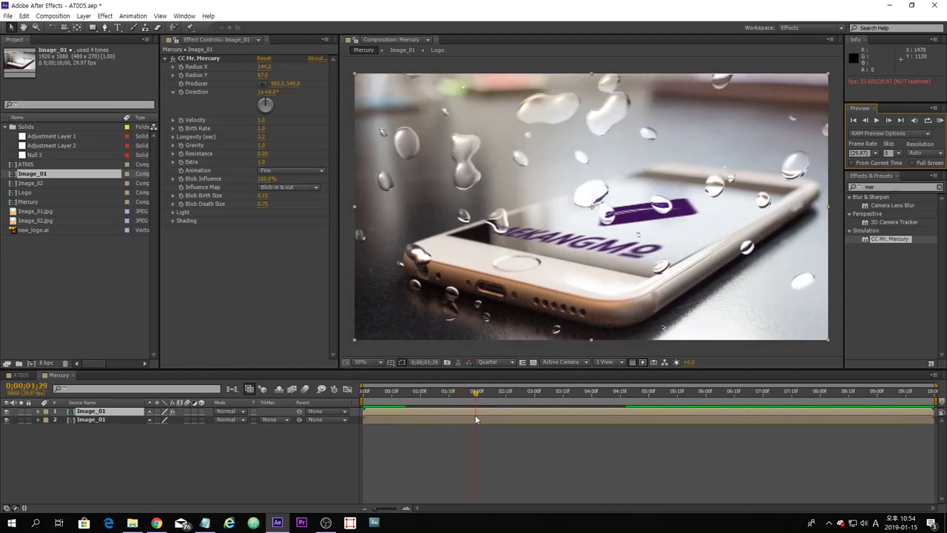
pyautogui.click(269, 295)
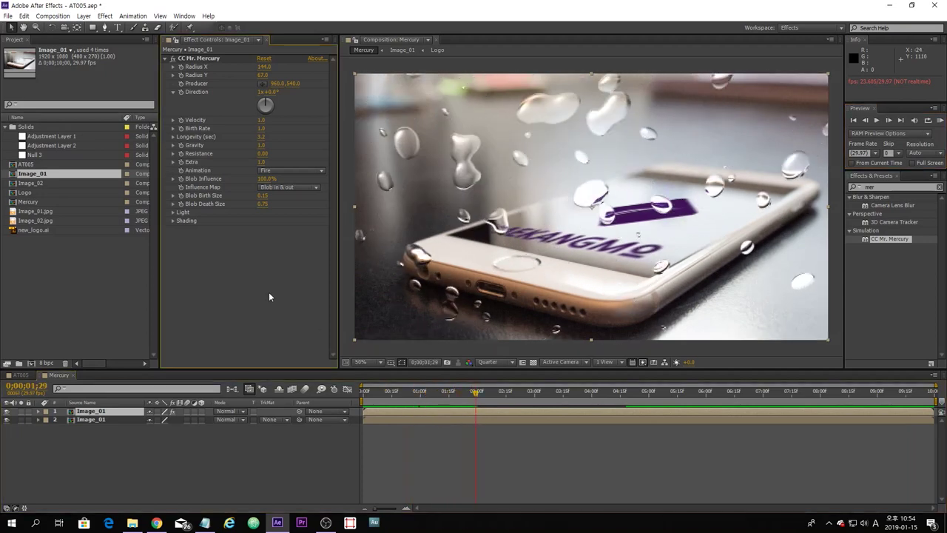
pyautogui.moveTo(456, 395); pyautogui.dragTo(470, 395)
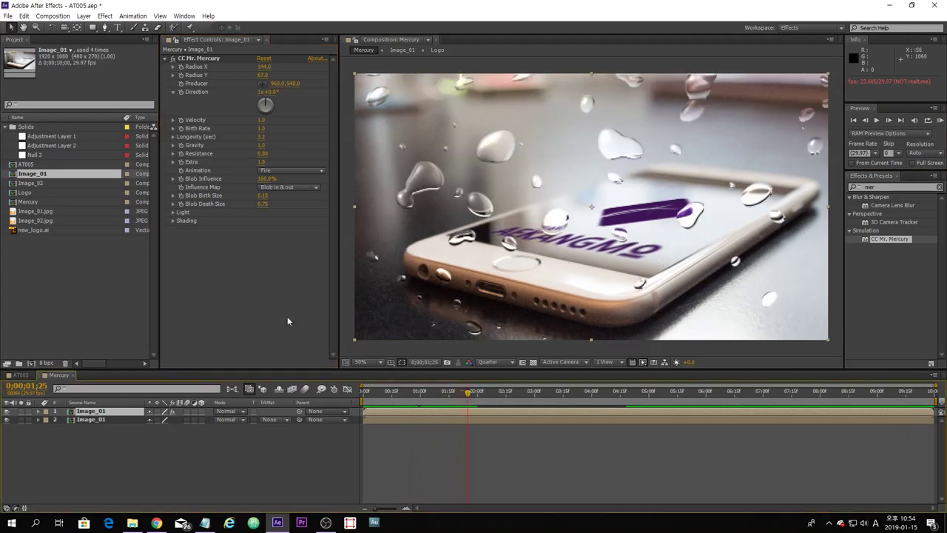
# Step: Set CC Mr. Mercury's Resistance to 5 and its Animation type to Explosive, checking the droplets along the timeline
pyautogui.click(252, 299)
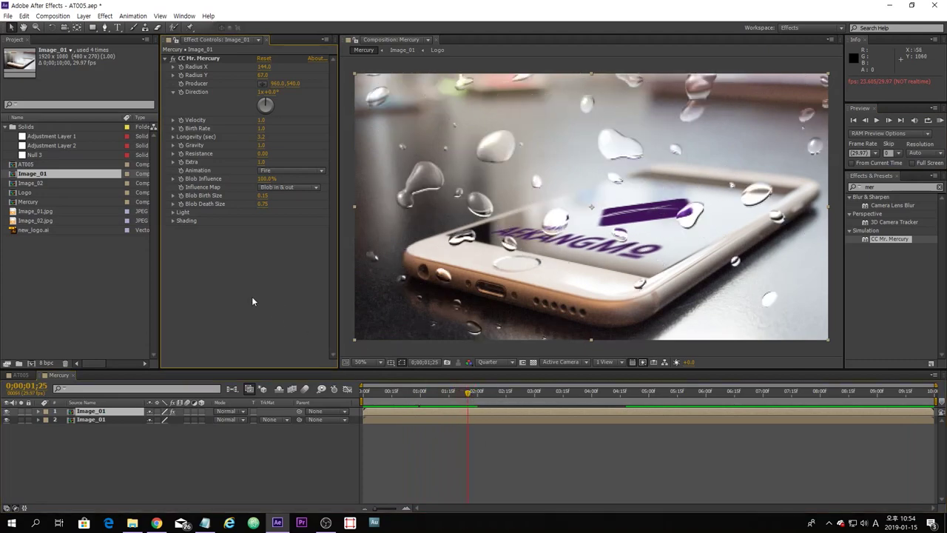
pyautogui.click(260, 155)
pyautogui.press('Return')
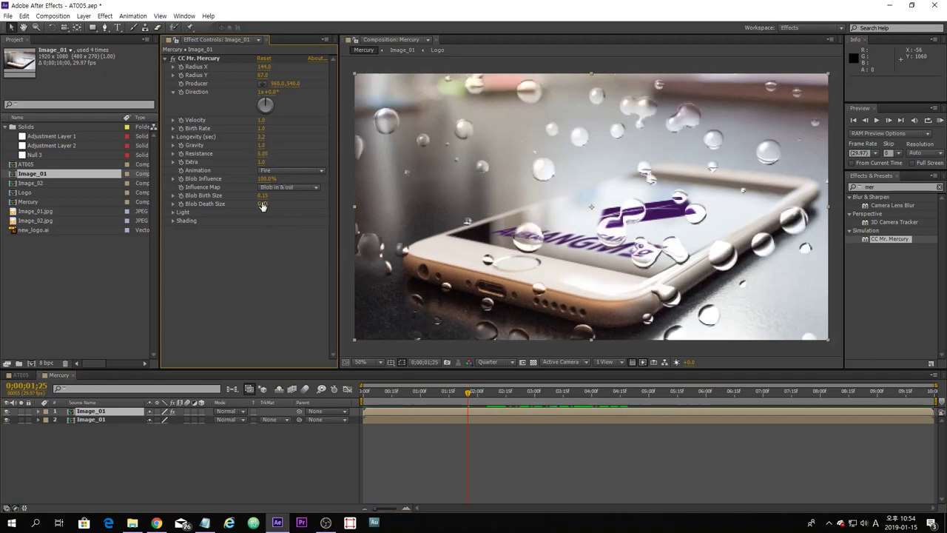
pyautogui.click(295, 172)
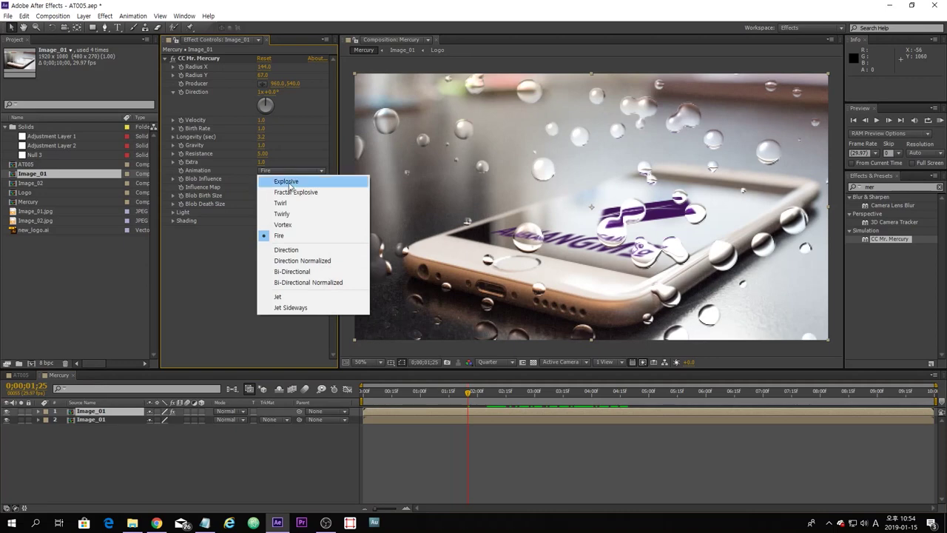
pyautogui.click(287, 182)
pyautogui.moveTo(467, 394); pyautogui.dragTo(509, 394)
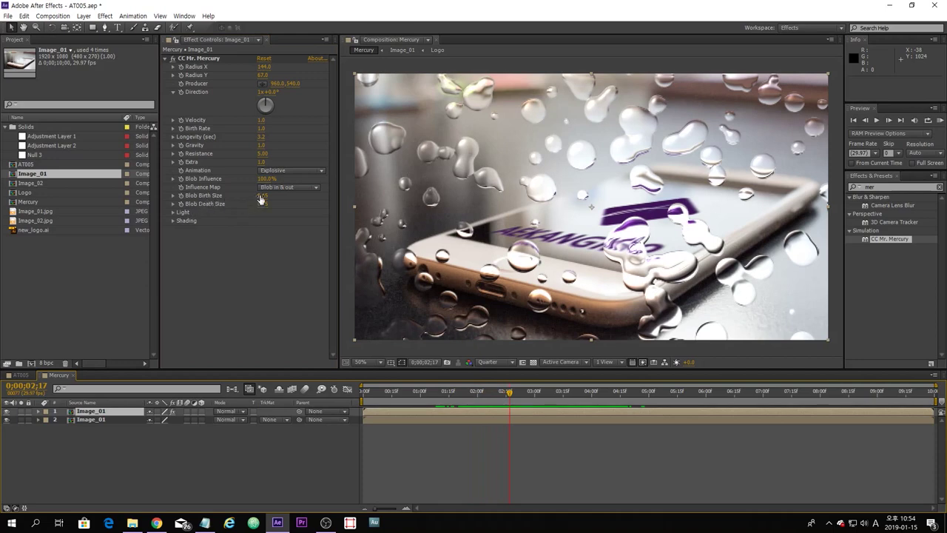
# Step: Set the effect's Blob Birth Size and Blob Death Size both to 3, and scrub the opening frames to check the blobs
pyautogui.moveTo(264, 195); pyautogui.dragTo(281, 207)
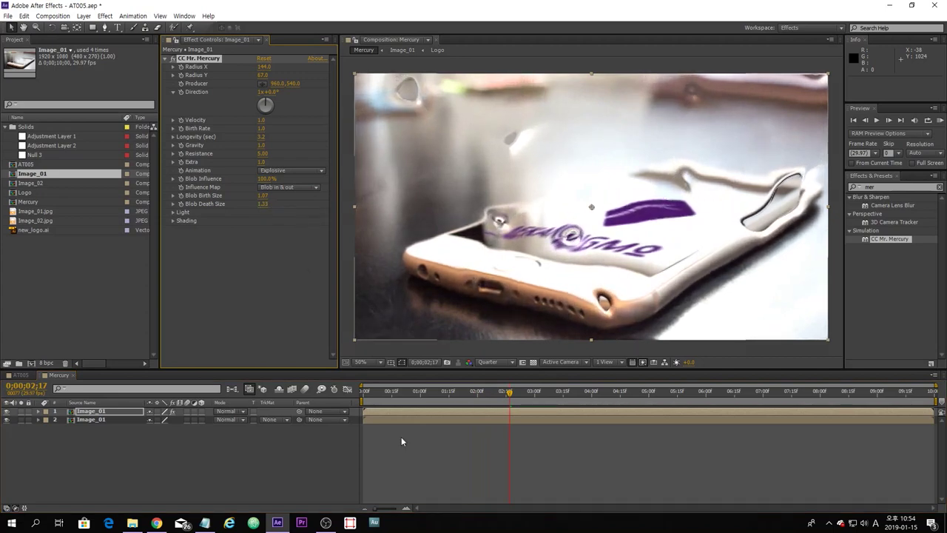
pyautogui.press('KP_0')
pyautogui.press('Tab')
pyautogui.click(262, 263)
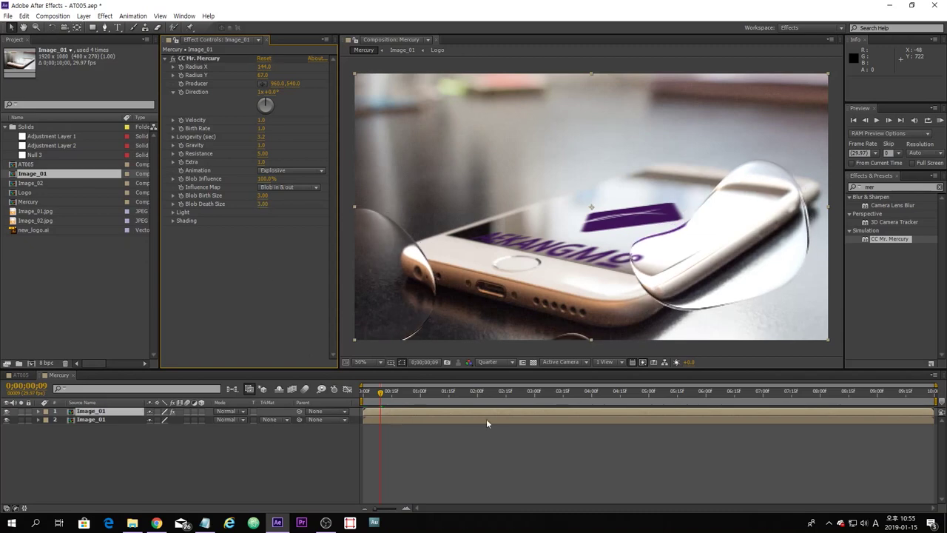
pyautogui.moveTo(375, 403)
pyautogui.mouseDown()
pyautogui.moveTo(402, 409)
pyautogui.moveTo(366, 411)
pyautogui.moveTo(391, 410)
pyautogui.mouseUp()
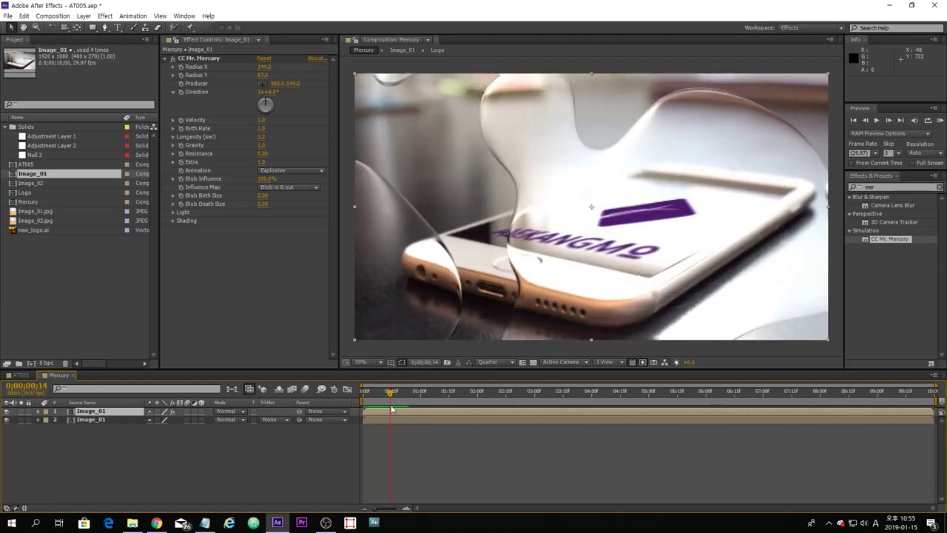
# Step: Add the Image_02 composition beneath both Image_01 layers, hide the lower Image_01 layer, and scrub to preview the blobs revealing one picture over another
pyautogui.click(145, 446)
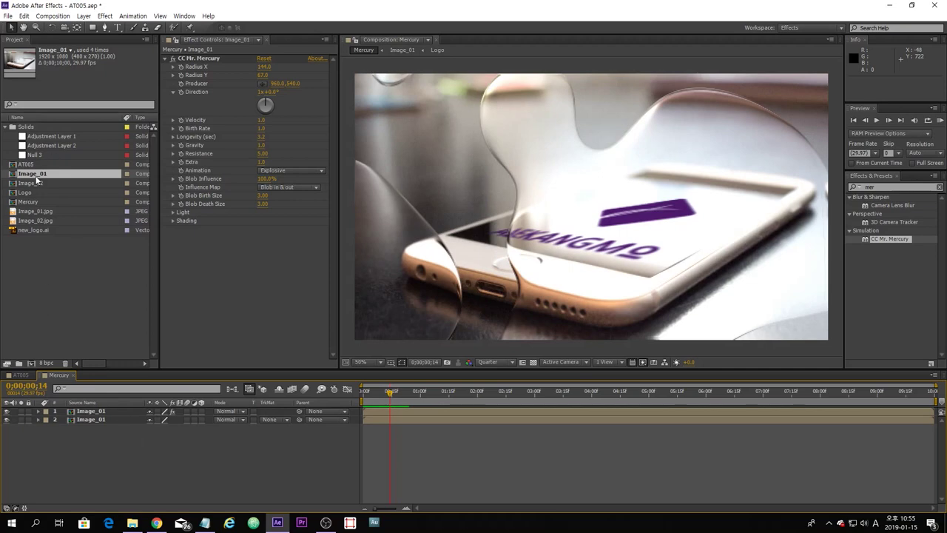
pyautogui.moveTo(35, 182); pyautogui.dragTo(96, 427)
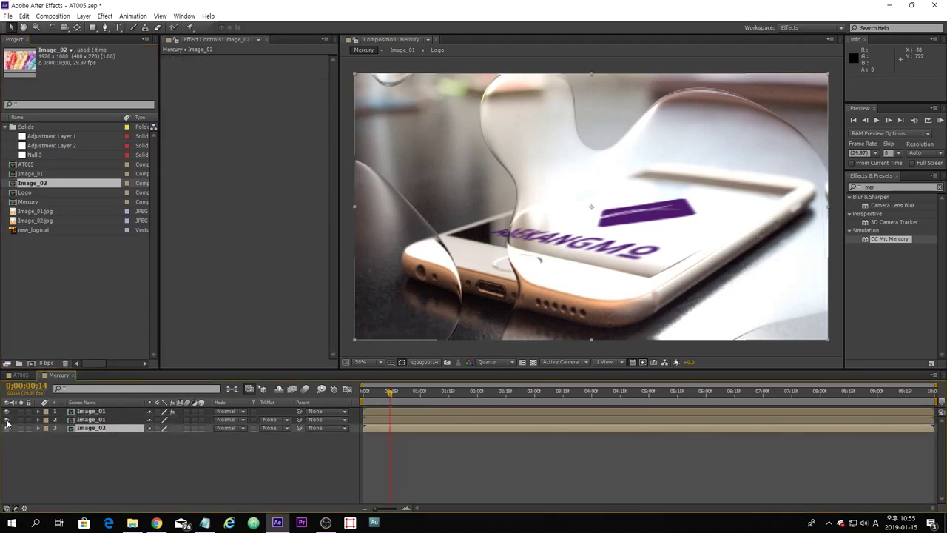
pyautogui.click(6, 426)
pyautogui.moveTo(370, 391); pyautogui.dragTo(401, 427)
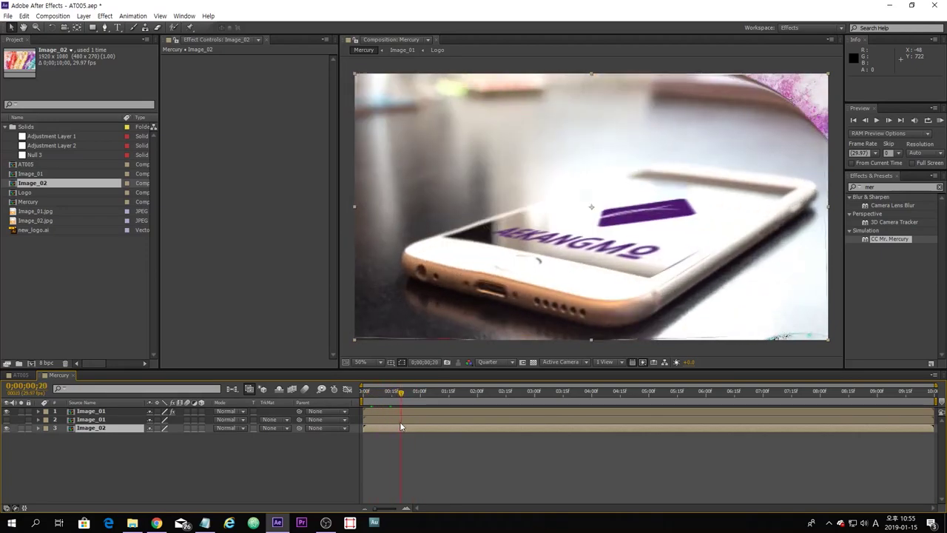
# Step: Delete the Image_02 layer, scrub the blobs on their own, and make the lower Image_01 layer visible again
pyautogui.click(104, 456)
pyautogui.click(96, 427)
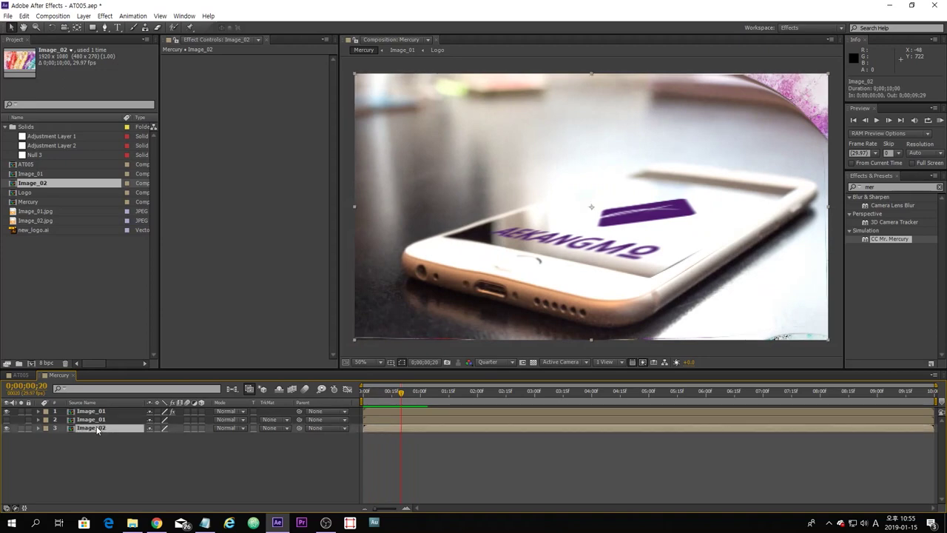
pyautogui.press('Delete')
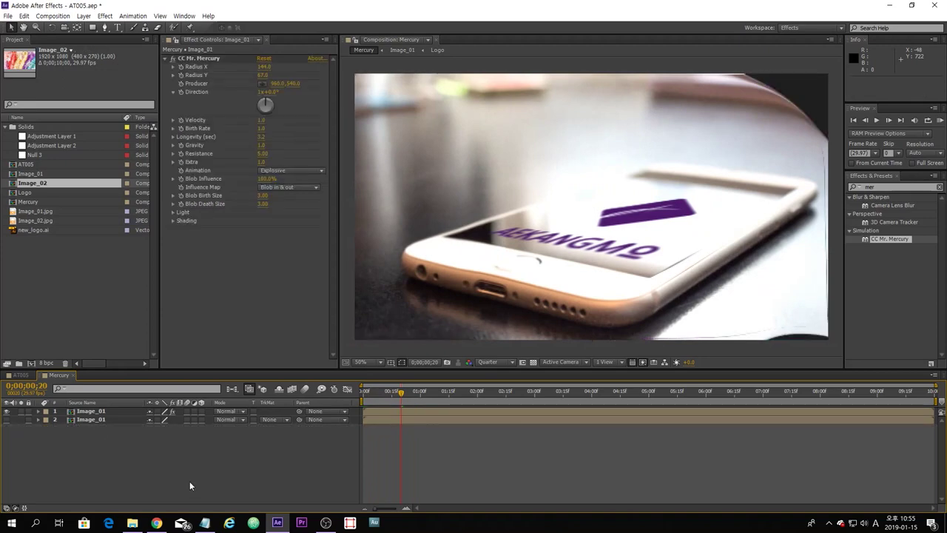
pyautogui.click(372, 395)
pyautogui.moveTo(368, 400); pyautogui.dragTo(384, 400)
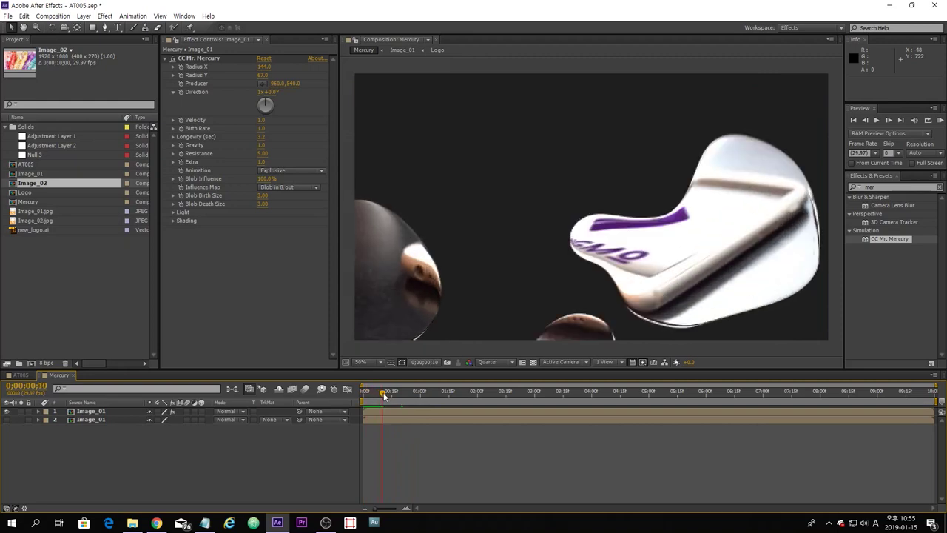
pyautogui.click(9, 420)
# Step: Create an adjustment layer above the two Image_01 layers and apply the Curves effect to it
pyautogui.rightClick(265, 473)
pyautogui.moveTo(392, 378)
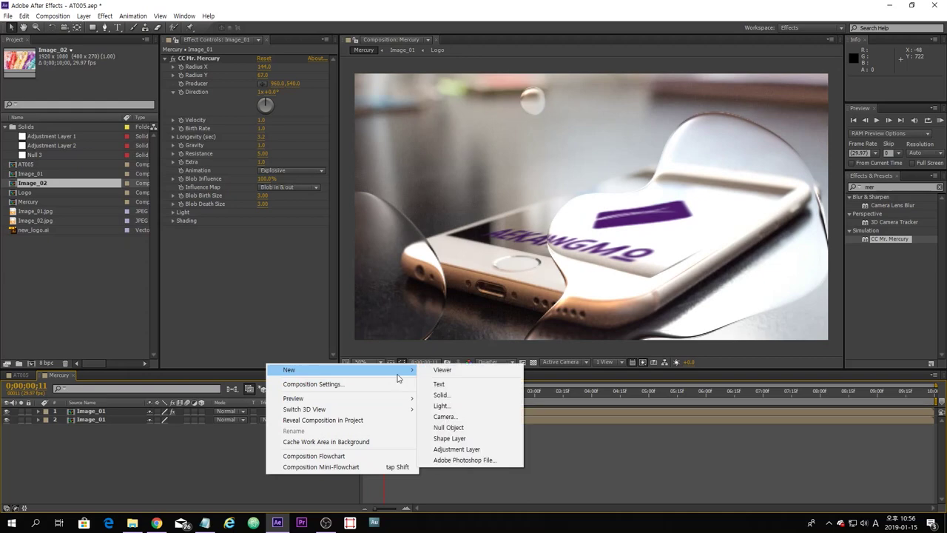
pyautogui.click(468, 450)
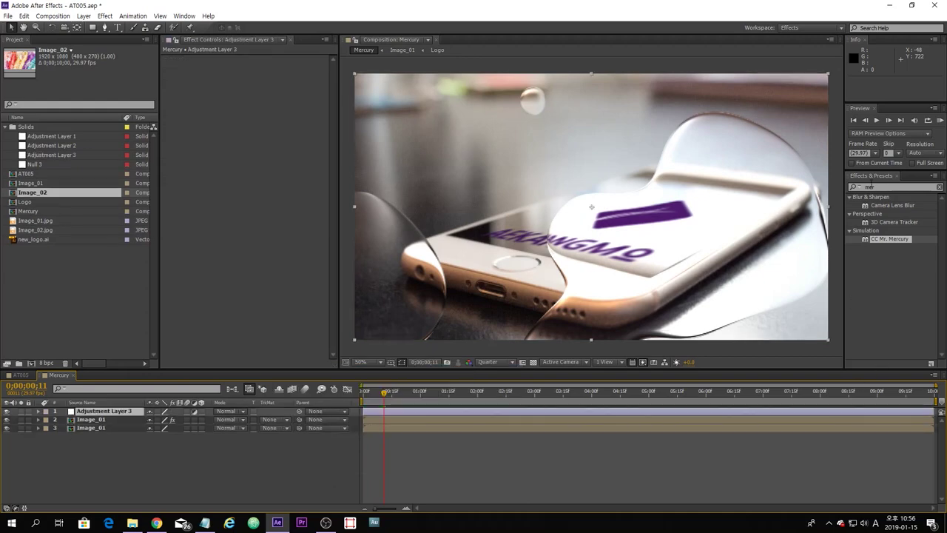
pyautogui.hotkey('ctrl', '5')
pyautogui.write('cur')
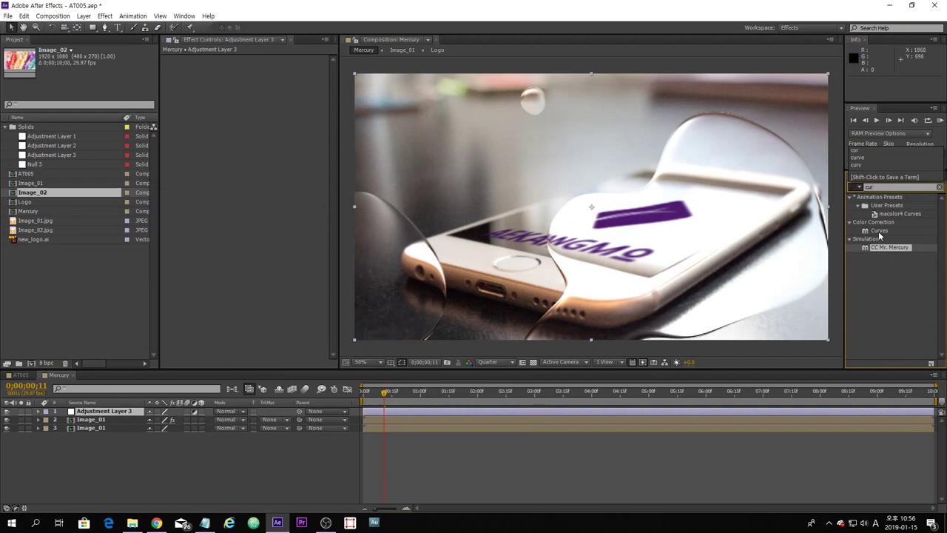
pyautogui.click(880, 231)
pyautogui.moveTo(368, 390); pyautogui.dragTo(103, 411)
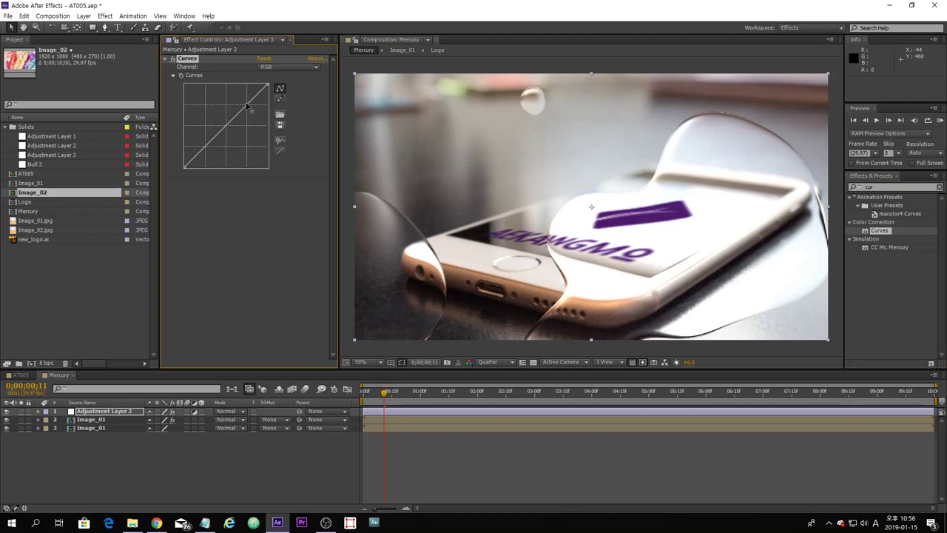
# Step: Shape the RGB curve into a gentle S for more contrast, and lower the Red channel's curve slightly in the highlights
pyautogui.moveTo(248, 106); pyautogui.dragTo(243, 102)
pyautogui.moveTo(199, 142); pyautogui.dragTo(206, 151)
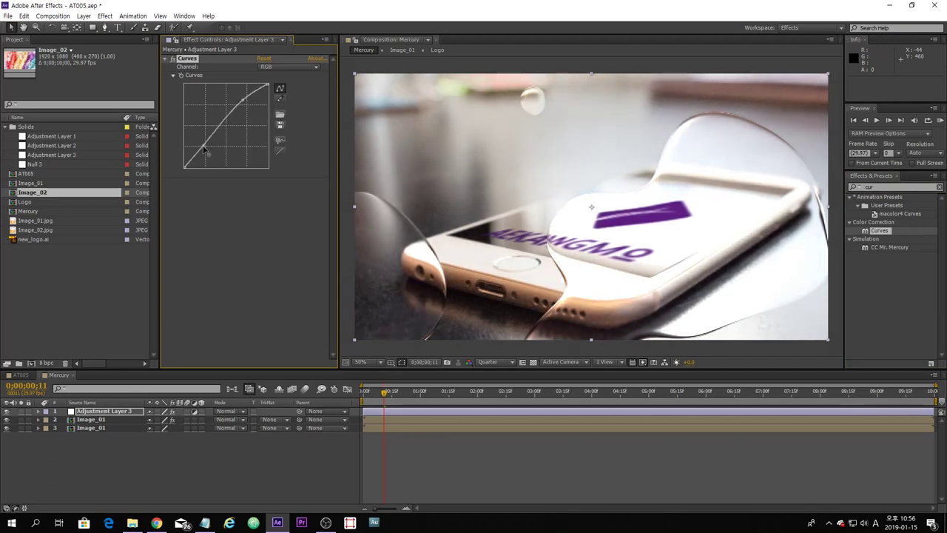
pyautogui.click(273, 68)
pyautogui.click(267, 85)
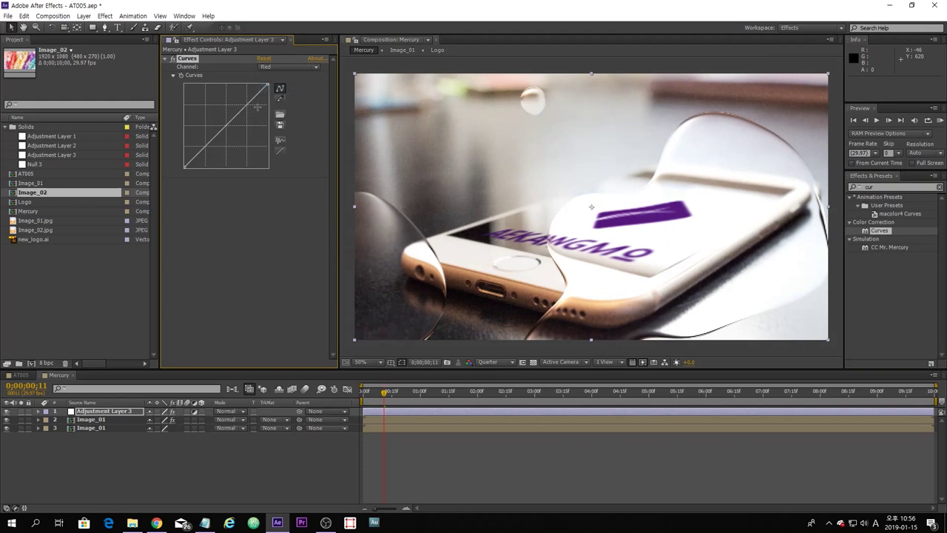
pyautogui.moveTo(249, 104)
pyautogui.mouseDown()
pyautogui.moveTo(240, 95)
pyautogui.moveTo(251, 108)
pyautogui.mouseUp()
# Step: Raise the Green channel's highlights slightly and shape the Blue channel into an S-curve, returning the Curves channel to RGB
pyautogui.click(268, 67)
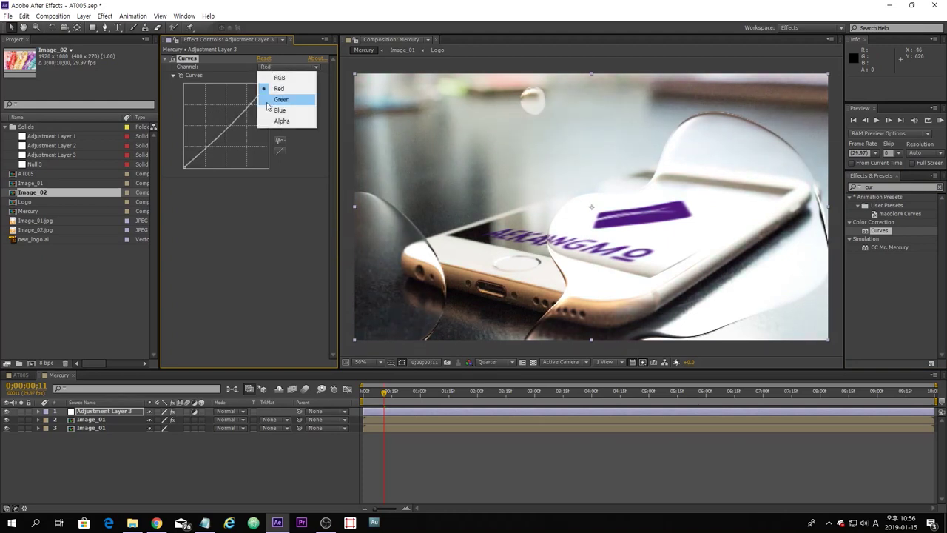
pyautogui.click(270, 97)
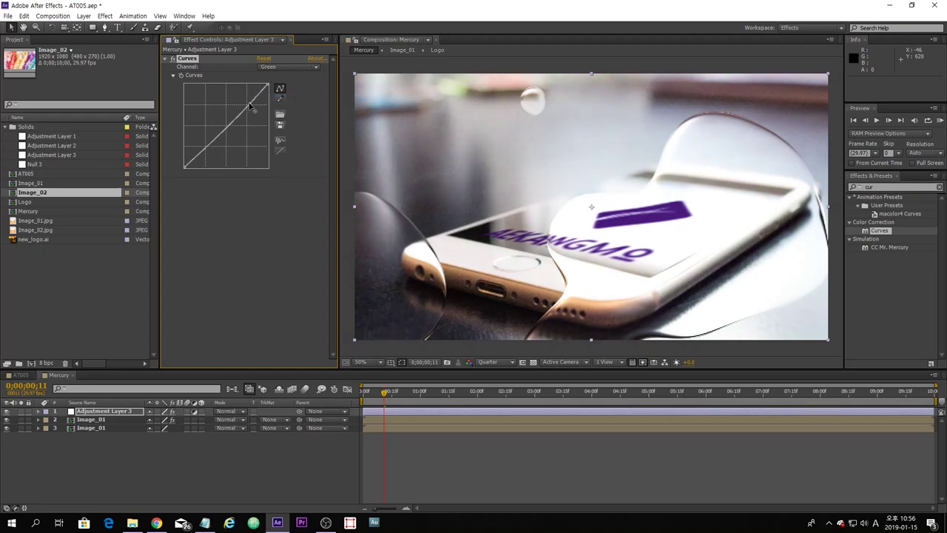
pyautogui.moveTo(249, 106); pyautogui.dragTo(248, 104)
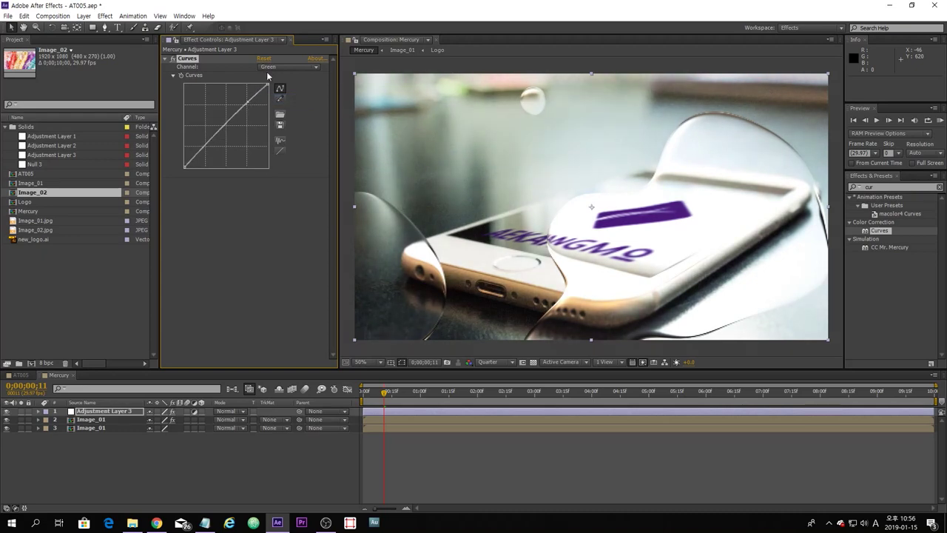
pyautogui.click(278, 70)
pyautogui.click(273, 110)
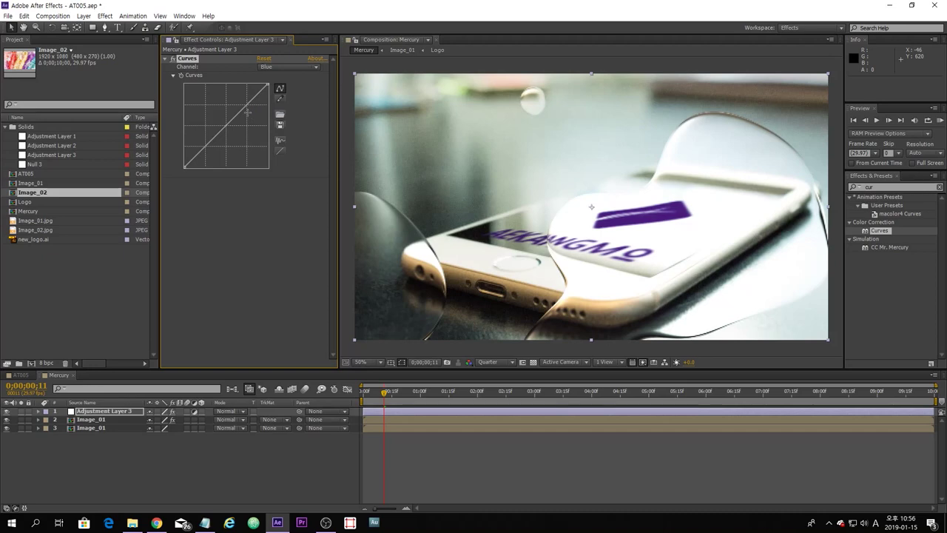
pyautogui.moveTo(246, 108); pyautogui.dragTo(240, 104)
pyautogui.moveTo(208, 145); pyautogui.dragTo(205, 153)
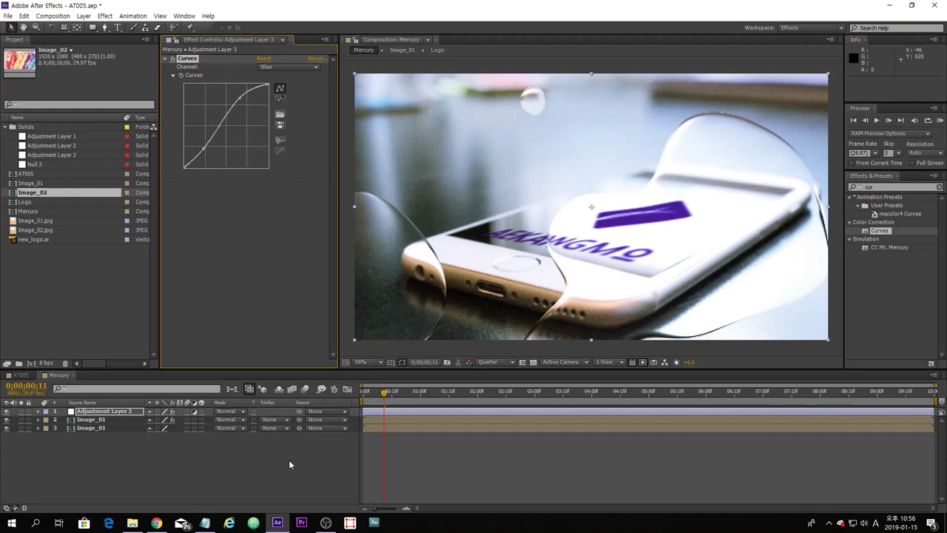
pyautogui.click(288, 68)
pyautogui.click(276, 77)
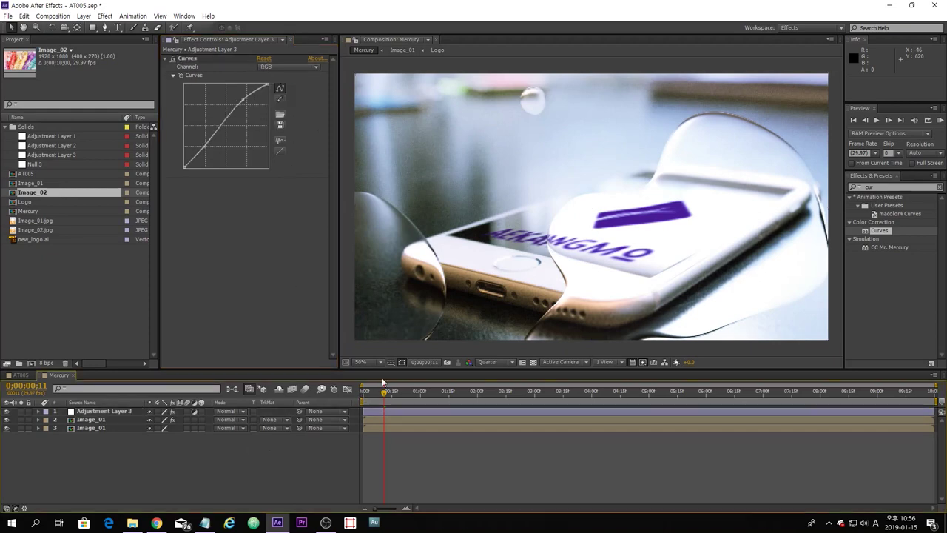
# Step: Set the composition preview resolution to Full and scrub the first frames to check the graded droplets
pyautogui.click(382, 392)
pyautogui.moveTo(383, 398)
pyautogui.mouseDown()
pyautogui.moveTo(394, 402)
pyautogui.moveTo(375, 404)
pyautogui.moveTo(385, 408)
pyautogui.mouseUp()
pyautogui.click(511, 362)
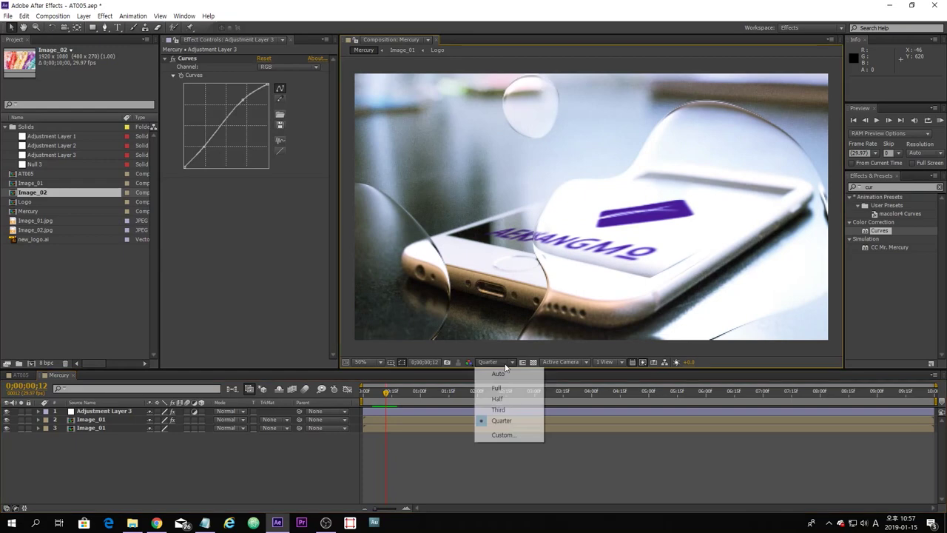
pyautogui.click(497, 388)
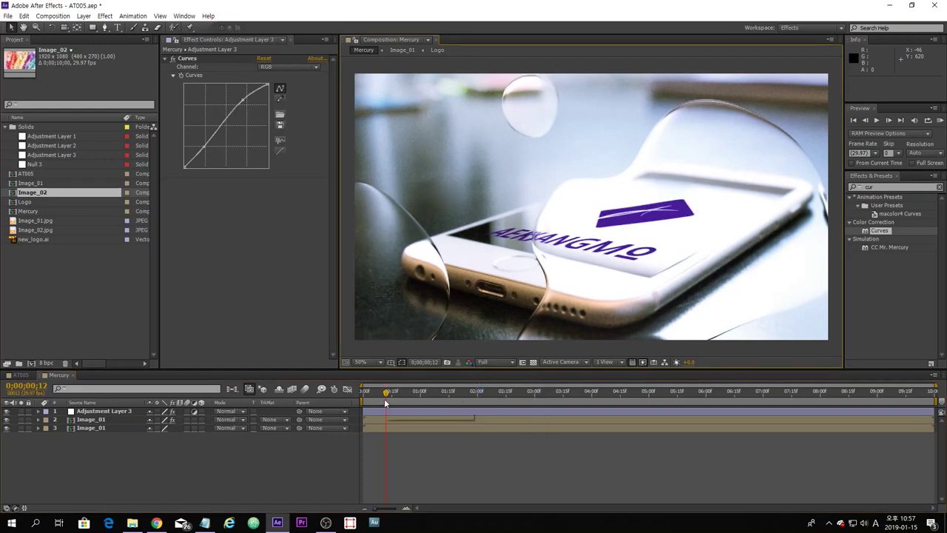
pyautogui.moveTo(385, 393); pyautogui.dragTo(388, 417)
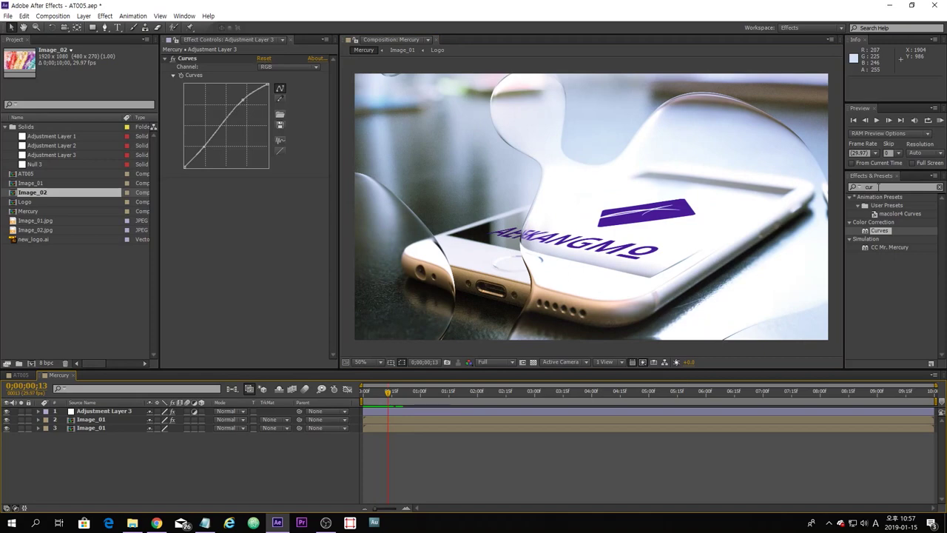
# Step: Find the CC Glass effect and apply it to the adjustment layer
pyautogui.moveTo(878, 186); pyautogui.dragTo(837, 187)
pyautogui.write('cc gl')
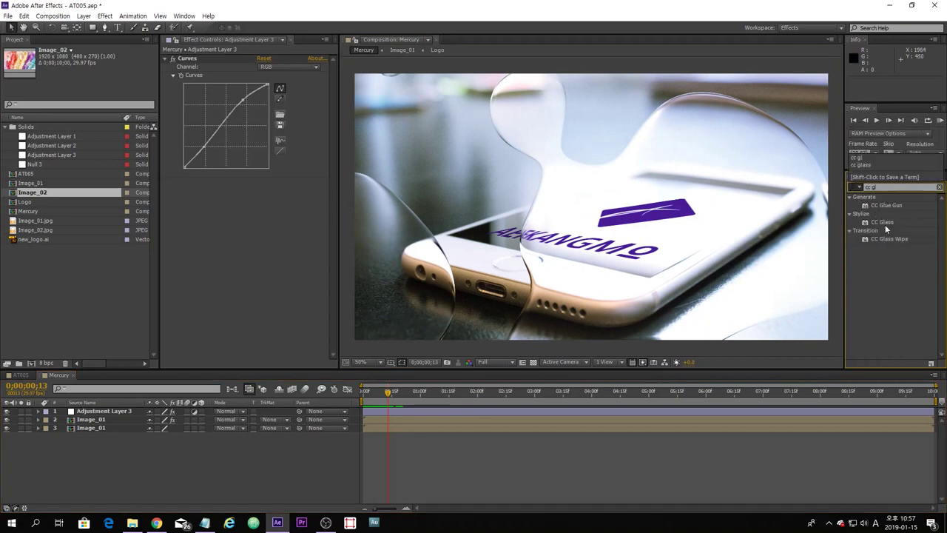
pyautogui.click(885, 224)
pyautogui.moveTo(885, 227); pyautogui.dragTo(414, 309)
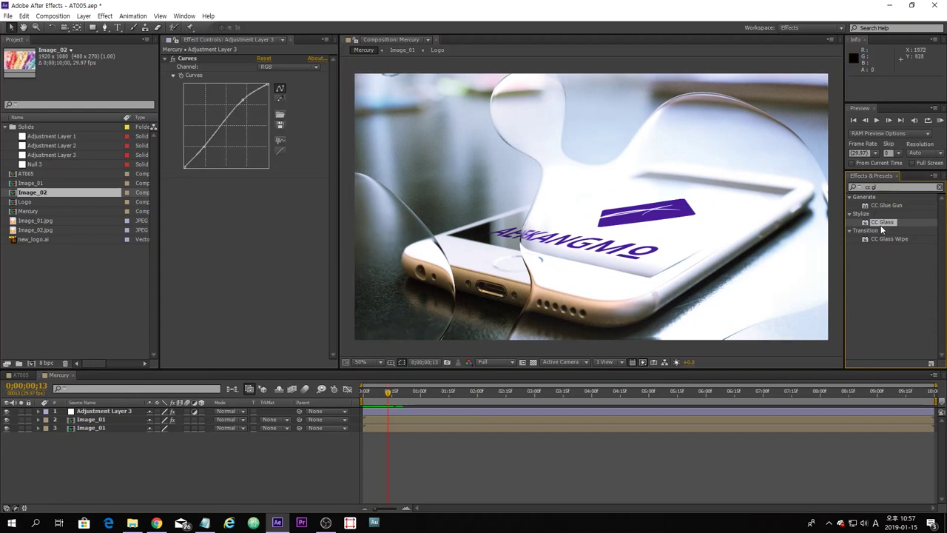
pyautogui.moveTo(884, 221); pyautogui.dragTo(101, 416)
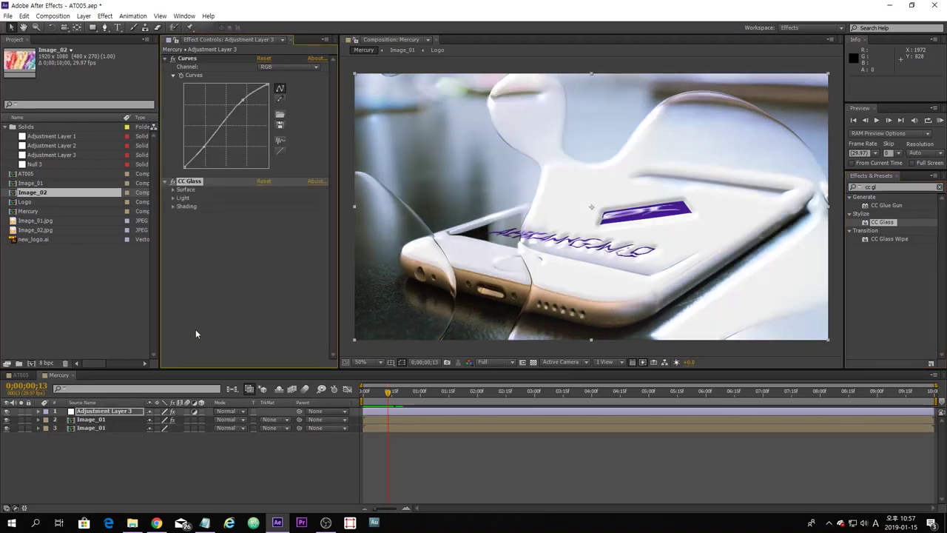
# Step: Set CC Glass's surface Bump Map to the layer 2. Image_01 and scrub the early frames to check the result
pyautogui.click(173, 190)
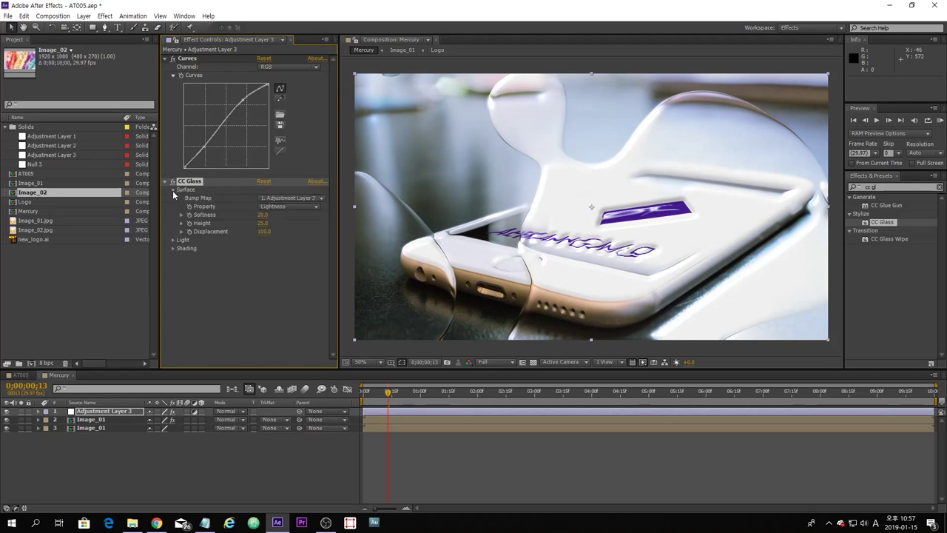
pyautogui.click(302, 202)
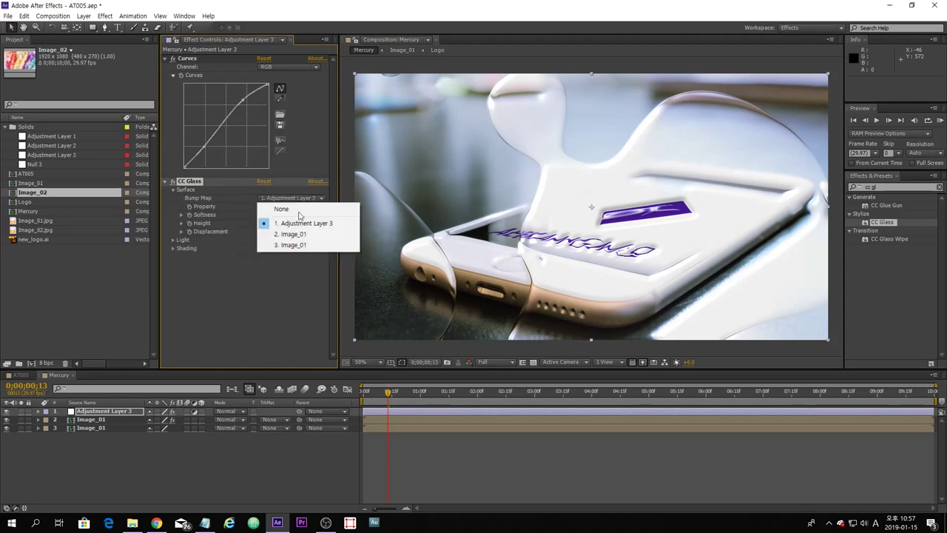
pyautogui.click(296, 232)
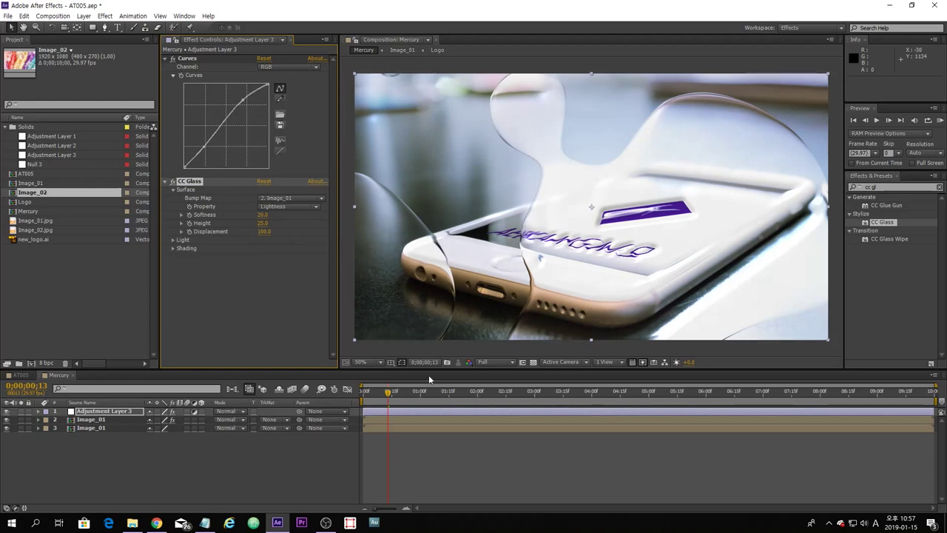
pyautogui.moveTo(389, 394)
pyautogui.mouseDown()
pyautogui.moveTo(406, 401)
pyautogui.moveTo(375, 405)
pyautogui.mouseUp()
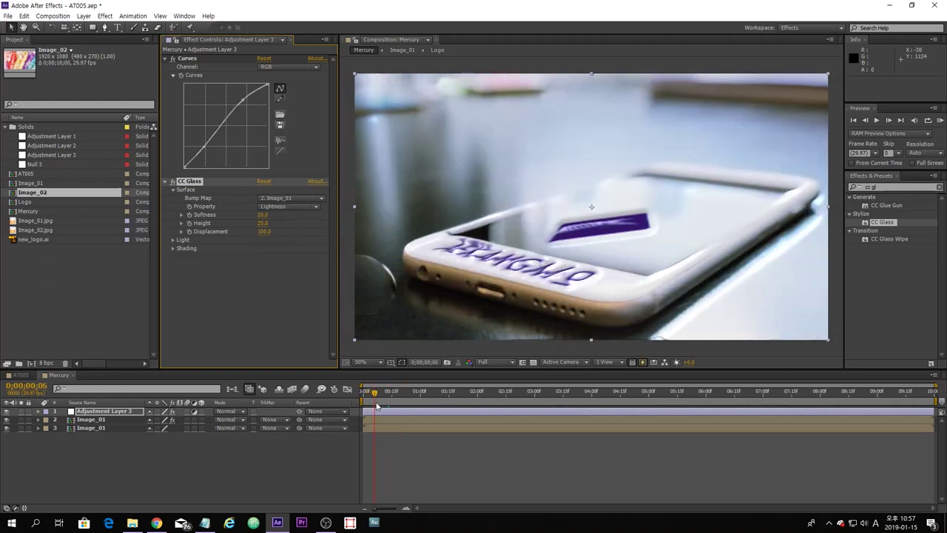
# Step: Delete the CC Glass effect from the adjustment layer and check the graded droplets at frames 15, 10 and 11
pyautogui.click(198, 181)
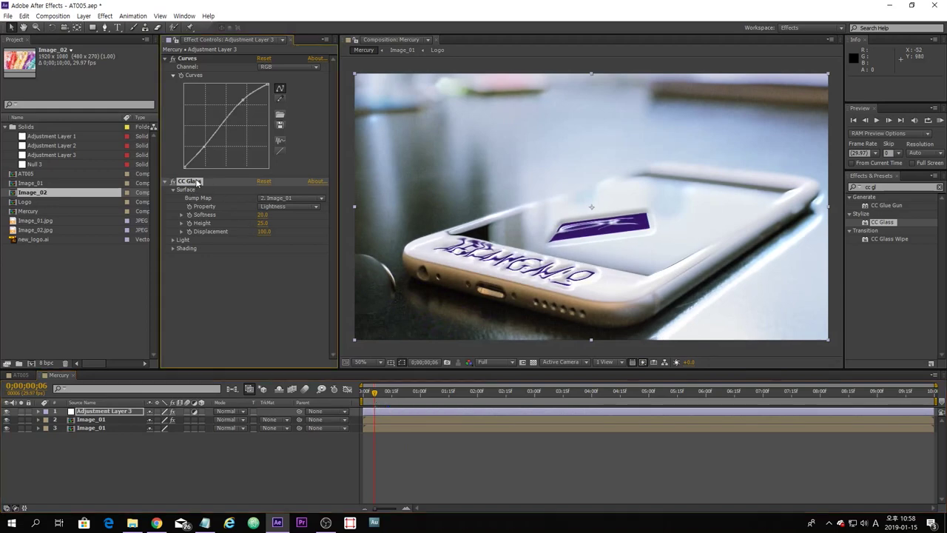
pyautogui.press('Delete')
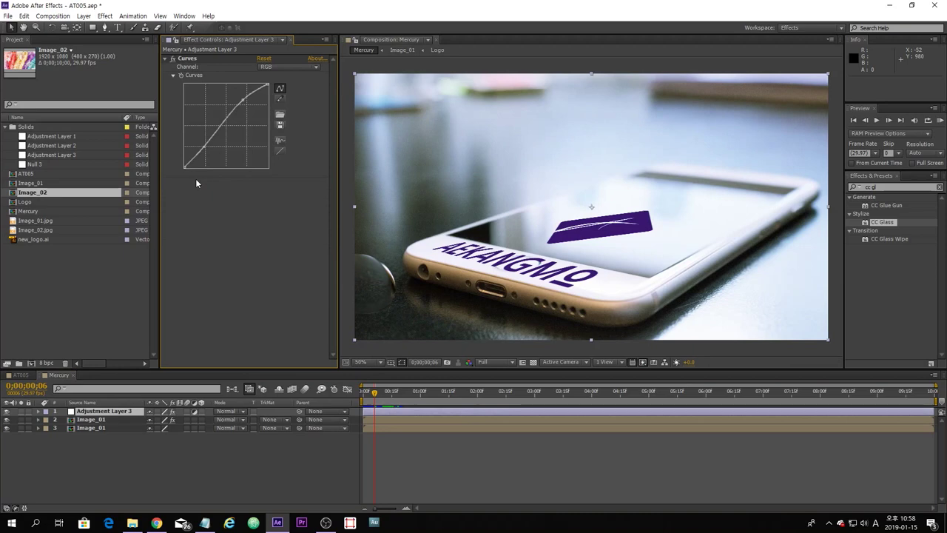
pyautogui.moveTo(373, 393); pyautogui.dragTo(390, 419)
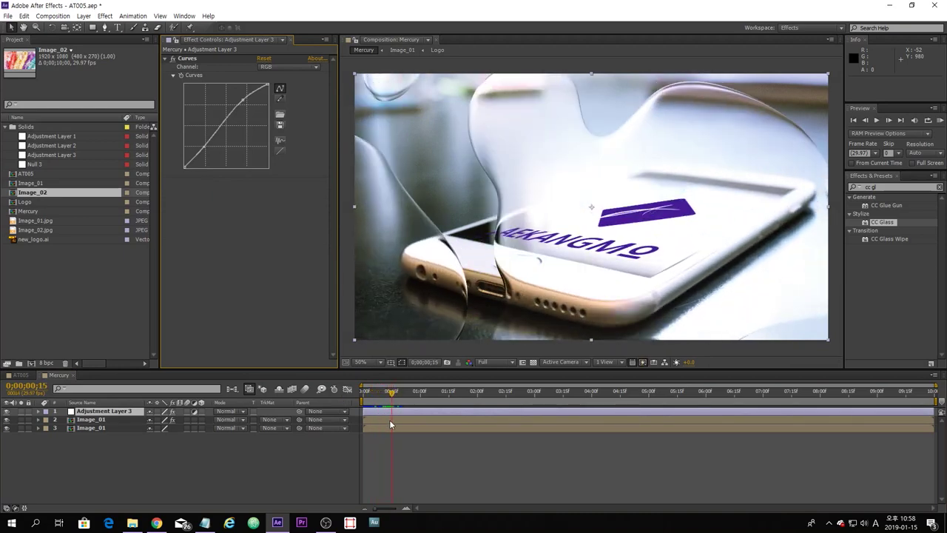
pyautogui.click(300, 461)
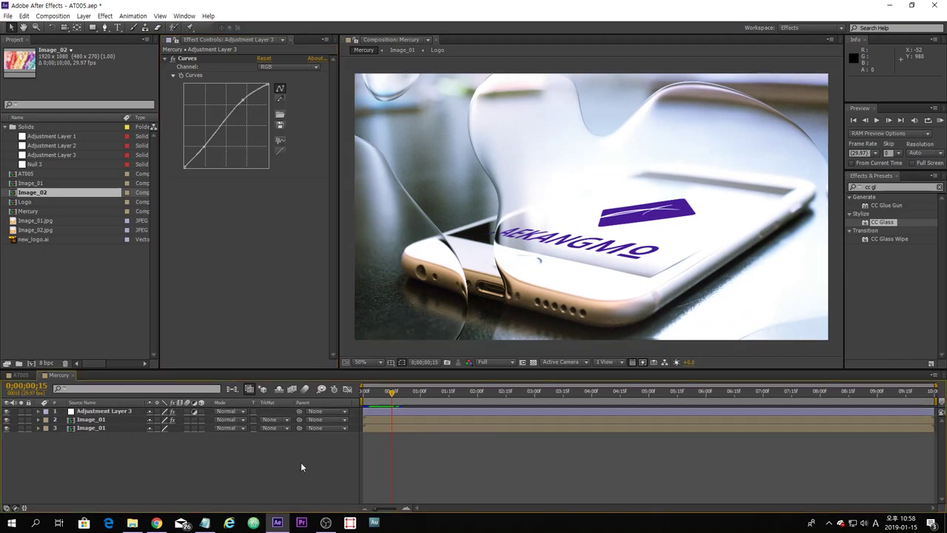
pyautogui.click(381, 401)
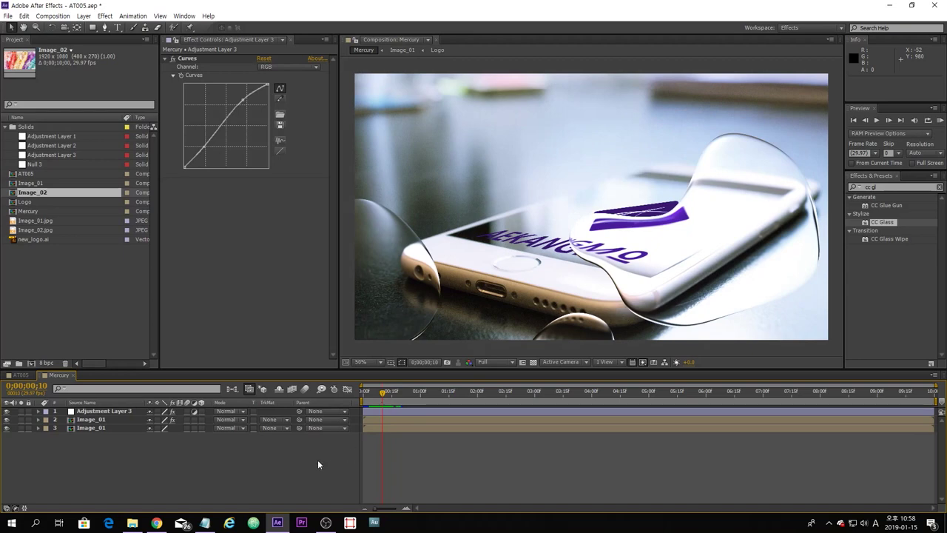
pyautogui.click(384, 393)
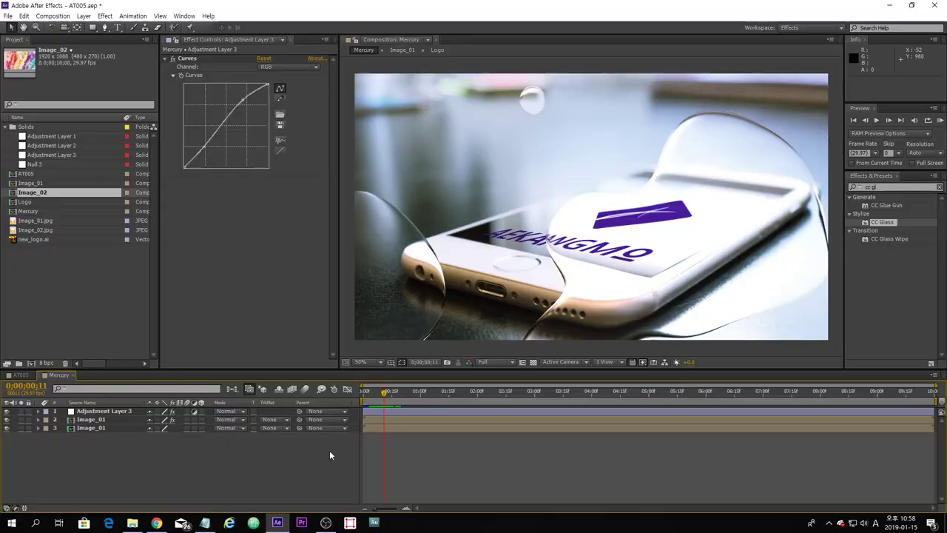